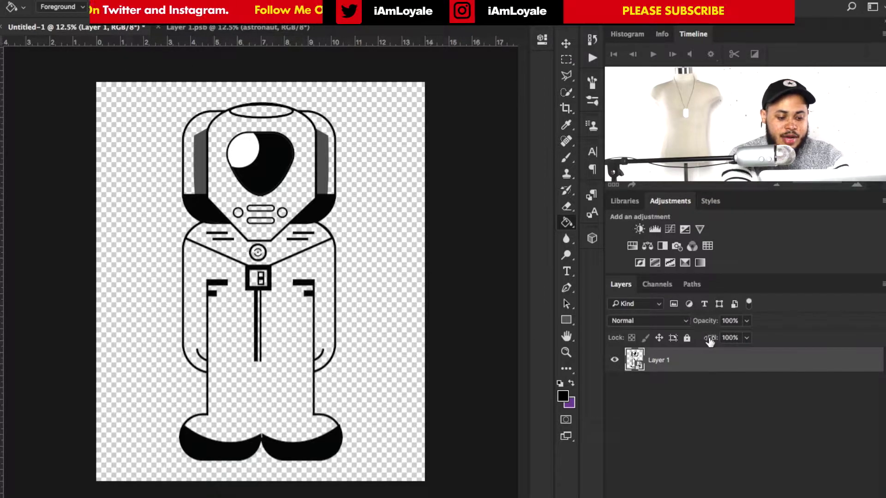
Duplicate the astronaut Layer 1, hide the copy, and return to the original layer.
{"action": "key", "text": "ctrl+j"}
{"action": "left_click", "coordinate": [615, 360]}
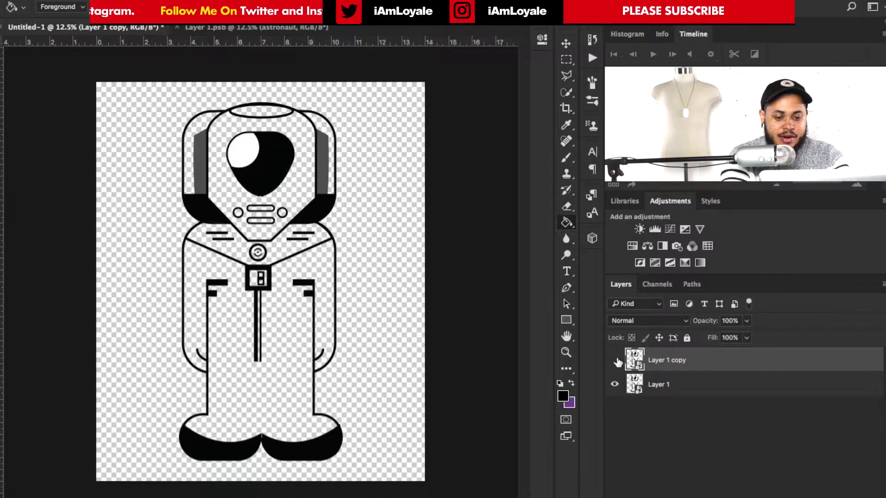
{"action": "left_click", "coordinate": [699, 392]}
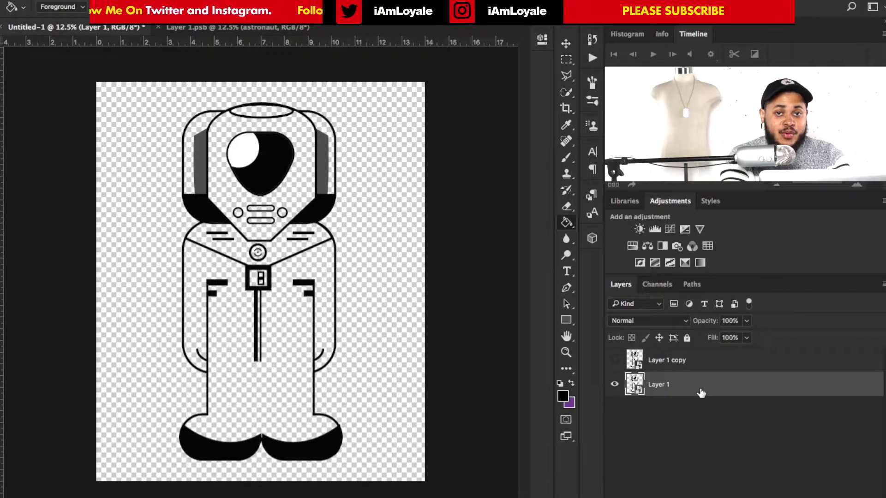
Start a Wave distortion on Layer 1 with 1 generator and a wavelength range of 1 to 570.
{"action": "left_click", "coordinate": [298, 1]}
{"action": "mouse_move", "coordinate": [314, 150]}
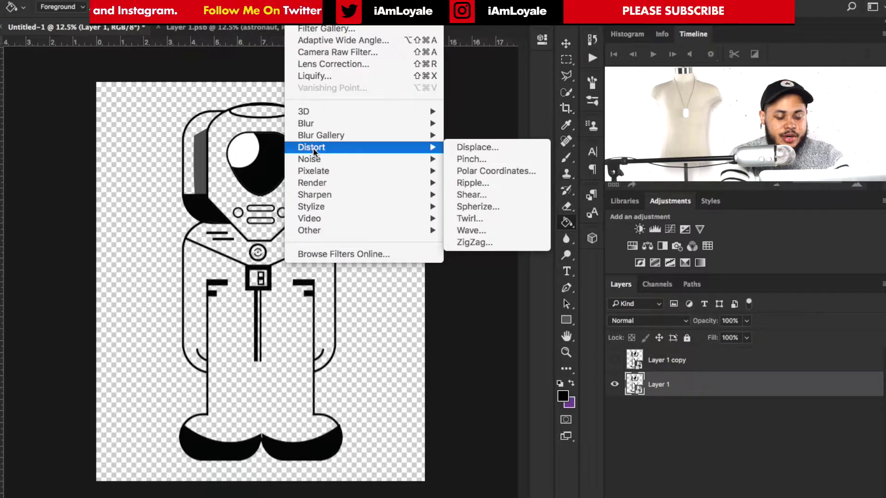
{"action": "left_click", "coordinate": [480, 230]}
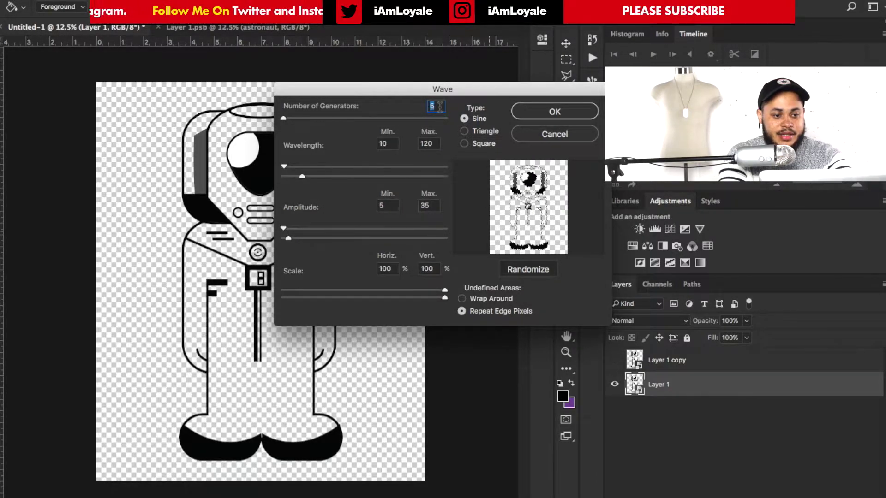
{"action": "type", "text": "1"}
{"action": "key", "text": "Tab"}
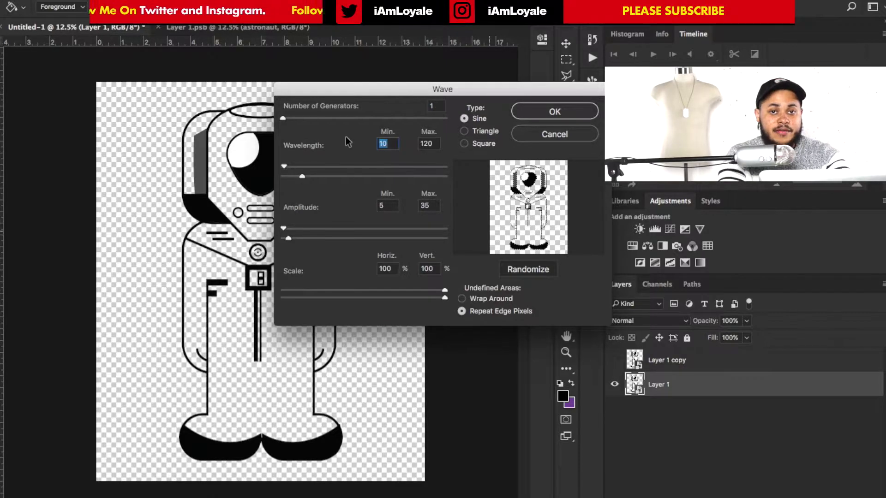
{"action": "type", "text": "1"}
{"action": "key", "text": "Tab"}
{"action": "type", "text": "570"}
Set the Wave amplitude range to 1 to 30 and the vertical scale to 1%.
{"action": "key", "text": "Tab"}
{"action": "type", "text": "1"}
{"action": "key", "text": "Tab"}
{"action": "type", "text": "3"}
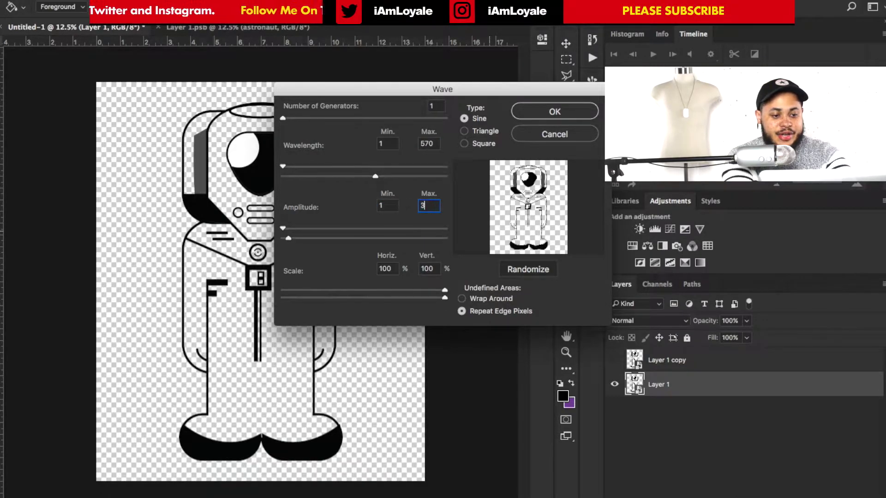
{"action": "type", "text": "0"}
{"action": "key", "text": "Tab"}
{"action": "key", "text": "Tab"}
{"action": "type", "text": "1"}
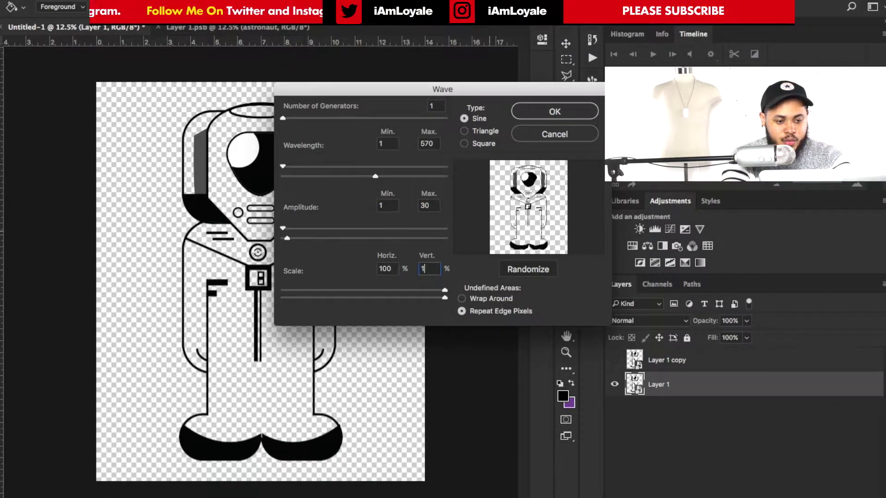
Choose the Square wave type and apply the first Wave filter to Layer 1.
{"action": "left_click", "coordinate": [393, 268]}
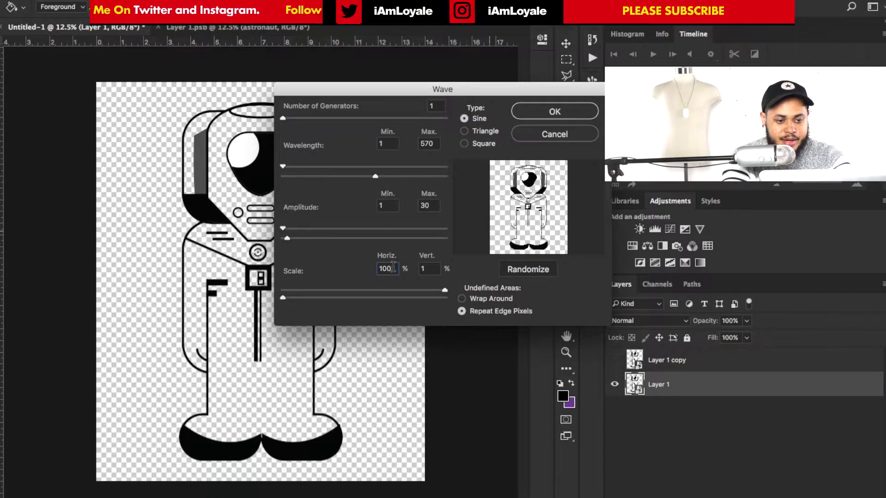
{"action": "left_click", "coordinate": [464, 144]}
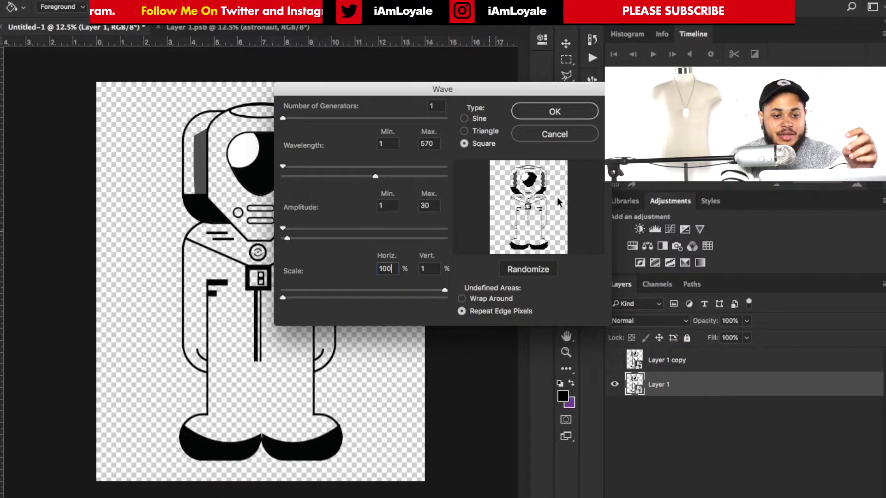
{"action": "left_click", "coordinate": [577, 117]}
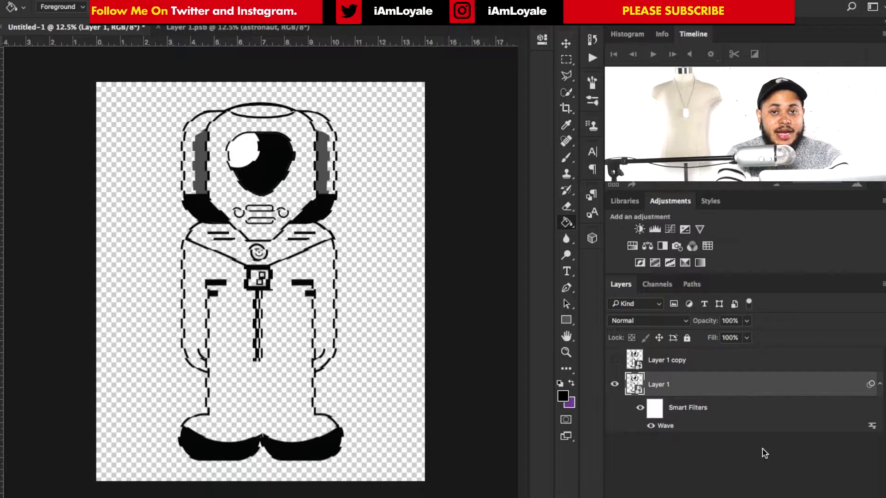
Start a second Wave filter on Layer 1 with a wavelength range of 2 to 300 and a minimum amplitude of 2.
{"action": "left_click", "coordinate": [295, 1]}
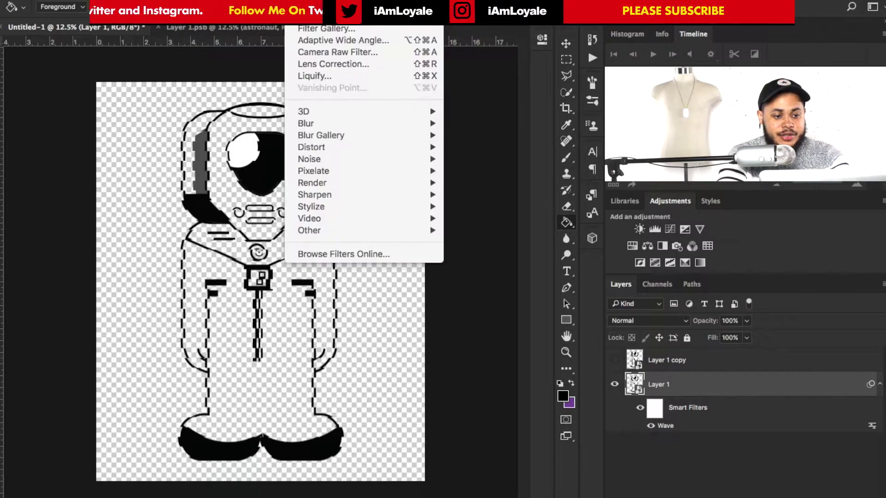
{"action": "mouse_move", "coordinate": [318, 145]}
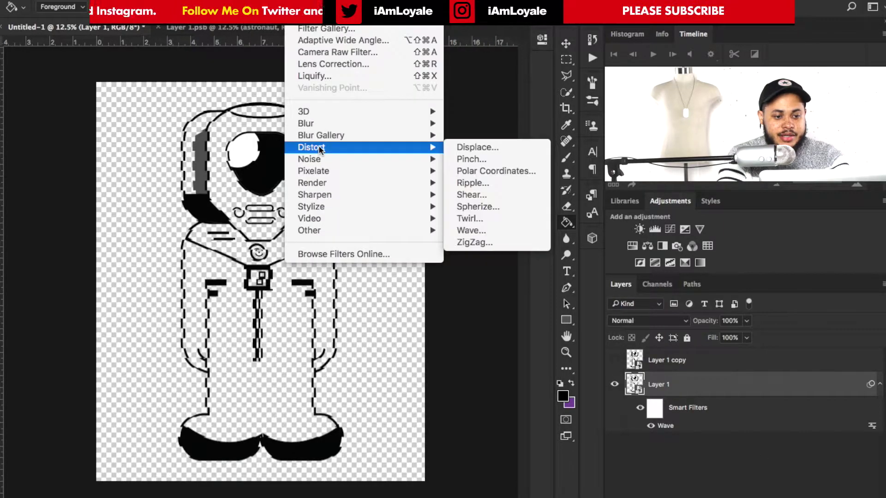
{"action": "left_click", "coordinate": [461, 230]}
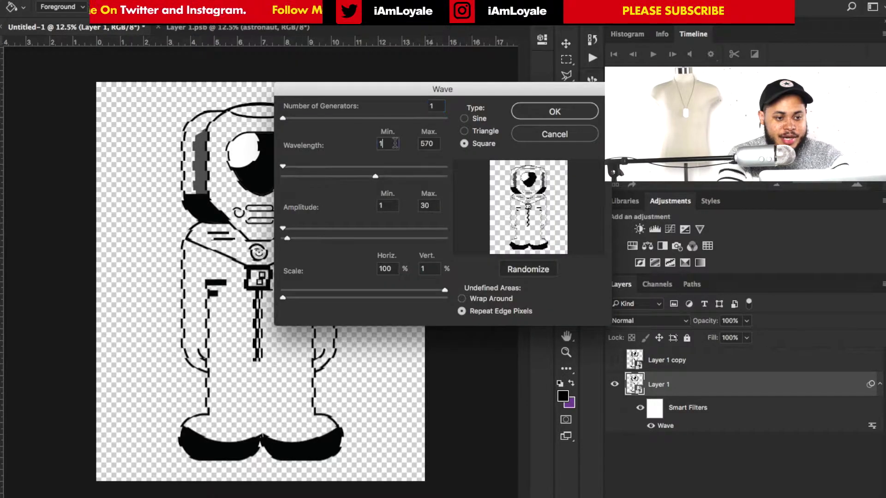
{"action": "type", "text": "2"}
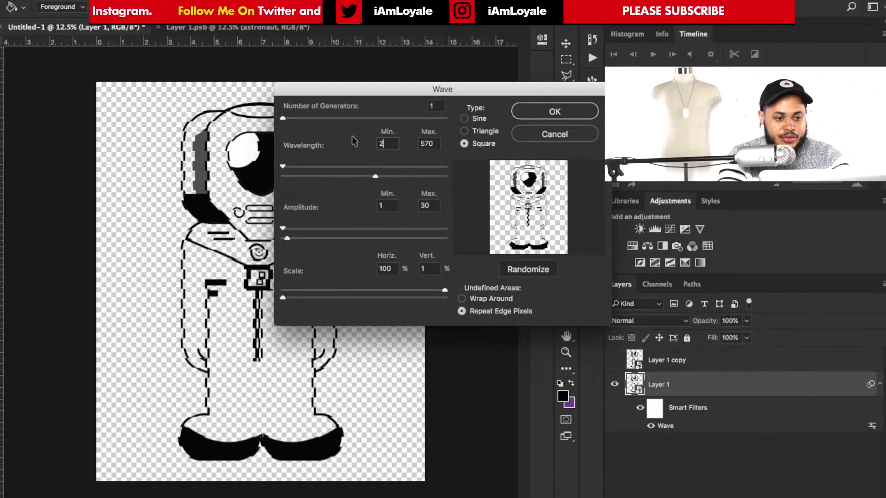
{"action": "key", "text": "Tab"}
{"action": "type", "text": "300"}
{"action": "key", "text": "Tab"}
{"action": "type", "text": "2"}
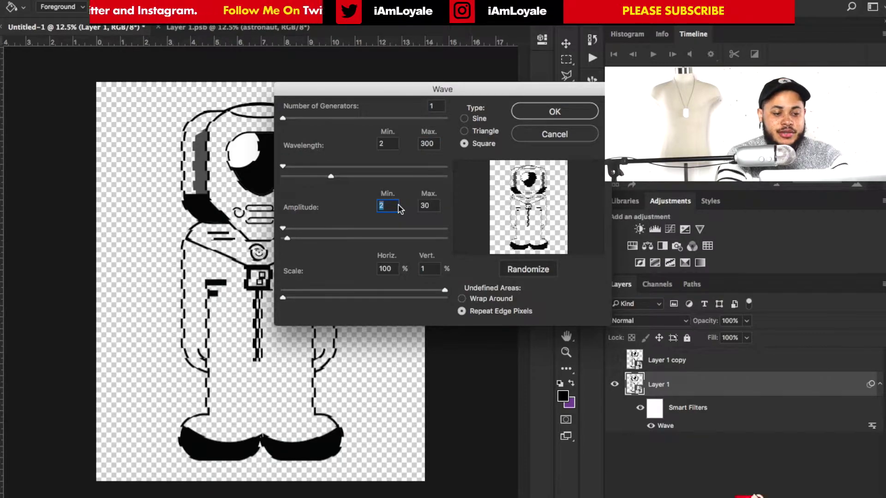
Set the maximum amplitude to 300 and the horizontal scale to 30%, and apply the second Wave filter.
{"action": "left_click", "coordinate": [429, 206]}
{"action": "type", "text": "0"}
{"action": "key", "text": "Tab"}
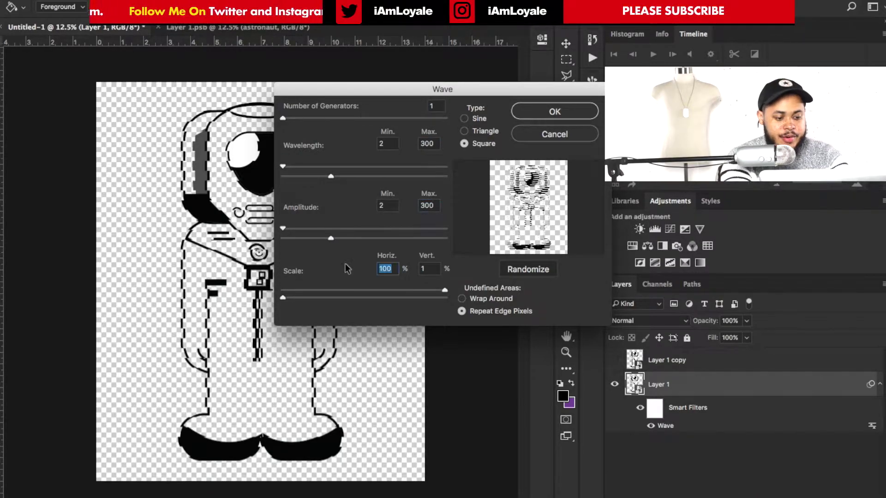
{"action": "type", "text": "30"}
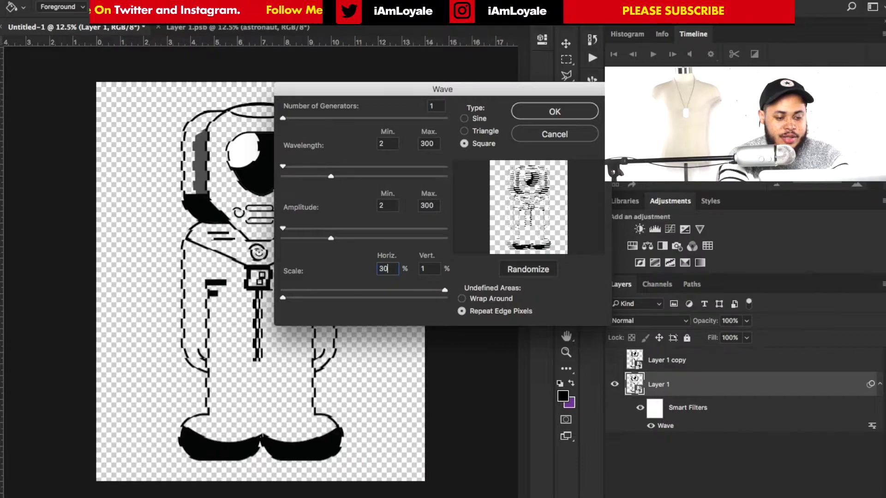
{"action": "left_click", "coordinate": [559, 112]}
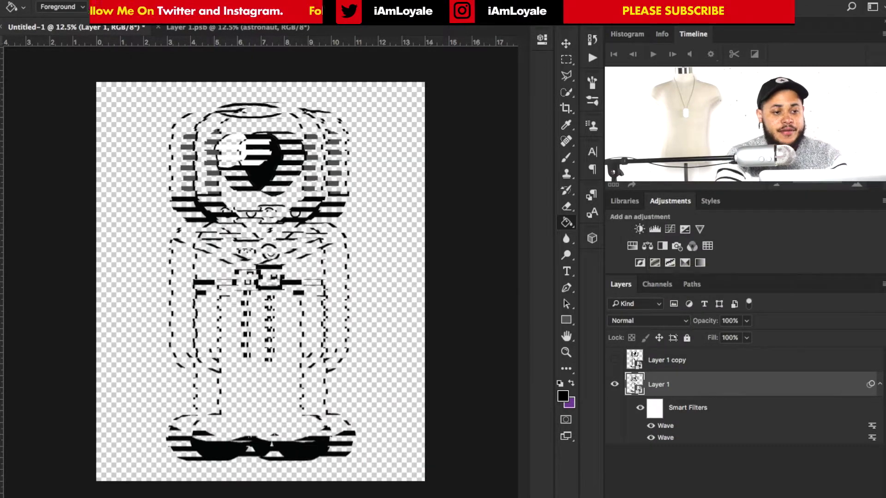
Start a third Wave filter on Layer 1 with a wavelength range of 463 to 545.
{"action": "left_click", "coordinate": [297, 2]}
{"action": "mouse_move", "coordinate": [329, 147]}
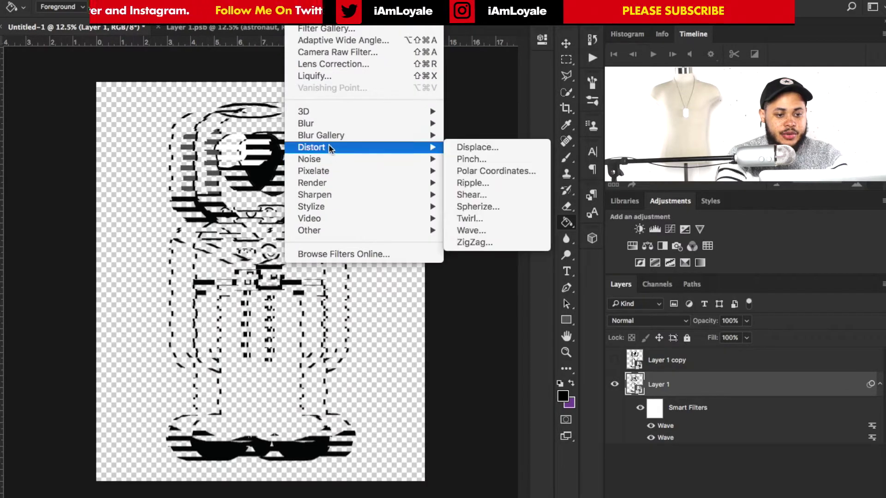
{"action": "left_click", "coordinate": [477, 233]}
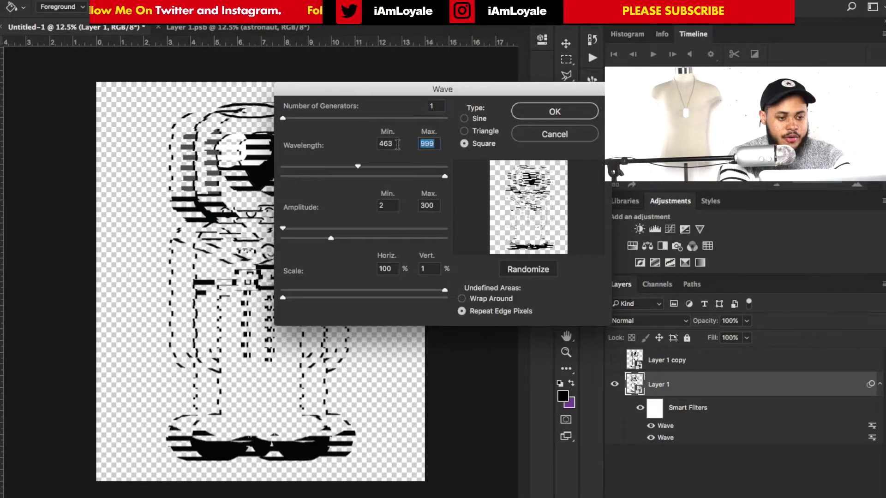
{"action": "left_click_drag", "start_coordinate": [395, 144], "coordinate": [376, 146]}
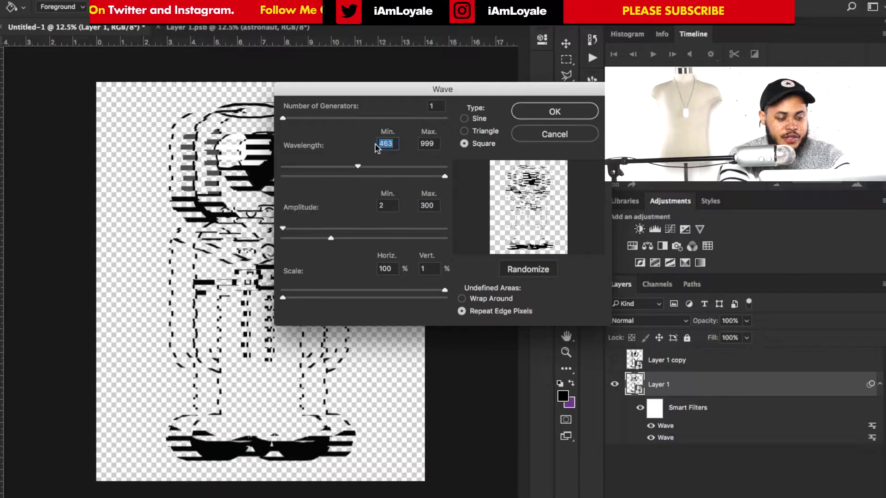
{"action": "key", "text": "Tab"}
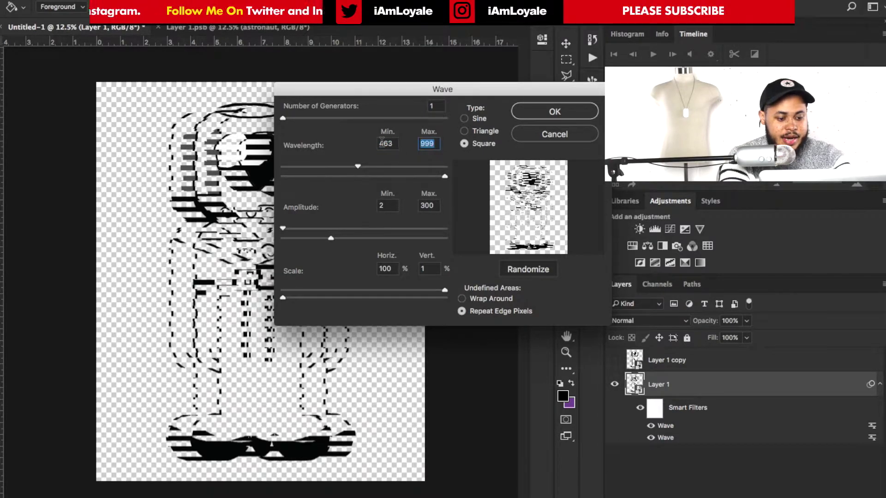
{"action": "type", "text": "545"}
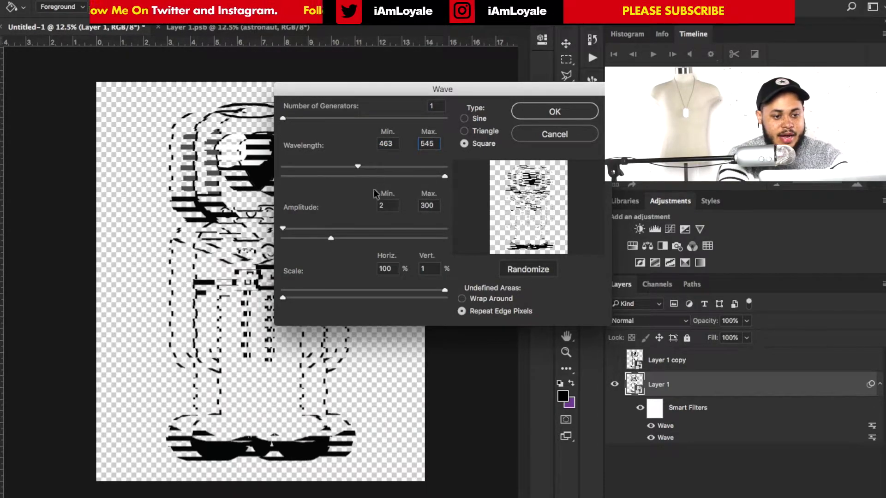
Set the third Wave filter's amplitude range to 232 to 352.
{"action": "key", "text": "Tab"}
{"action": "type", "text": "232"}
{"action": "key", "text": "Tab"}
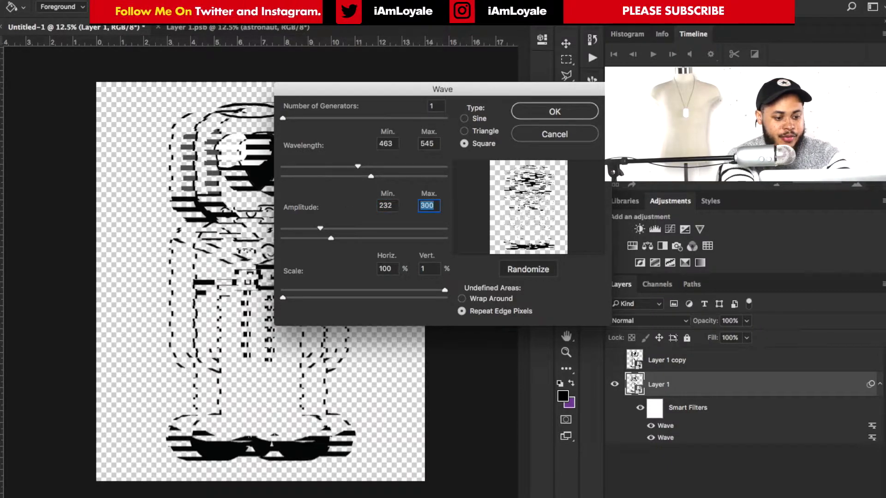
{"action": "type", "text": "352"}
Set the horizontal and vertical scale to 5% and apply the third Wave filter.
{"action": "key", "text": "Tab"}
{"action": "type", "text": "5"}
{"action": "left_click", "coordinate": [433, 269]}
{"action": "key", "text": "BackSpace"}
{"action": "type", "text": "5"}
{"action": "left_click", "coordinate": [554, 112]}
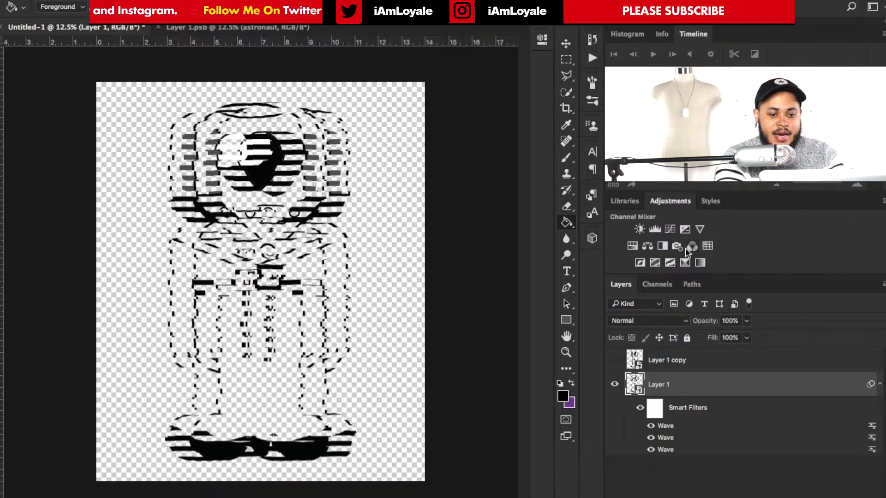
Add a Black & White adjustment layer above Layer 1 and place the GRUNGE TEXTURE FOR SHIRTS image above it.
{"action": "left_click", "coordinate": [663, 245]}
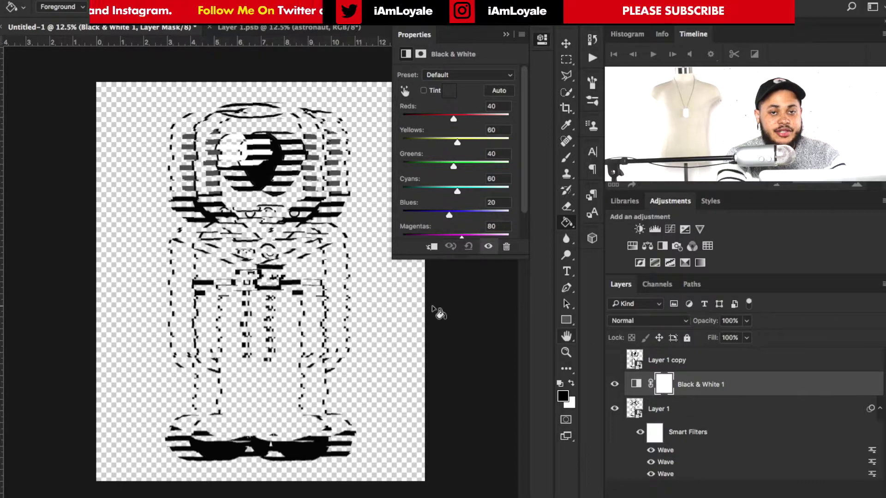
{"action": "left_click_drag", "start_coordinate": [409, 322], "coordinate": [409, 322]}
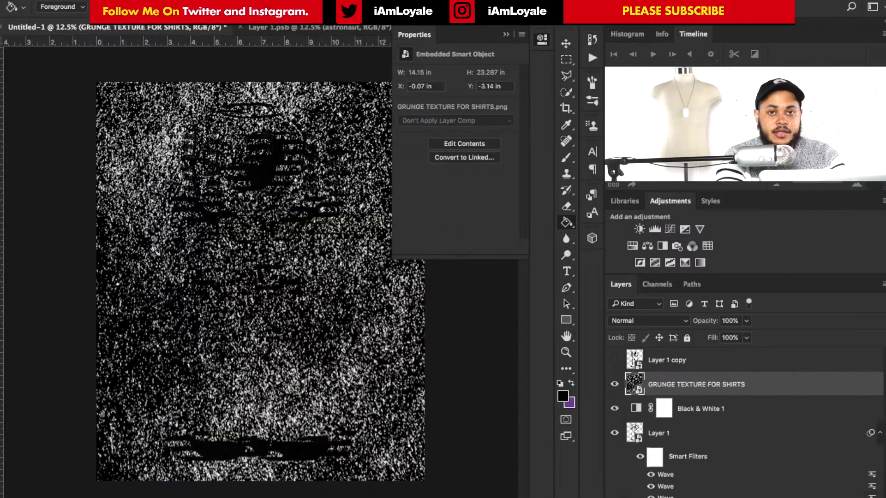
Set the grunge texture layer's blend mode to Lighten and reduce its fill to 41%.
{"action": "left_click", "coordinate": [685, 321]}
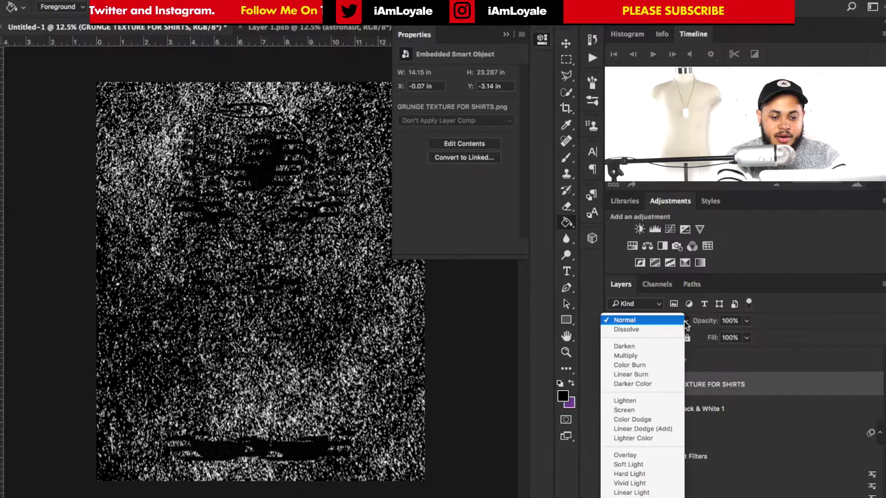
{"action": "left_click", "coordinate": [642, 403]}
{"action": "left_click", "coordinate": [747, 337]}
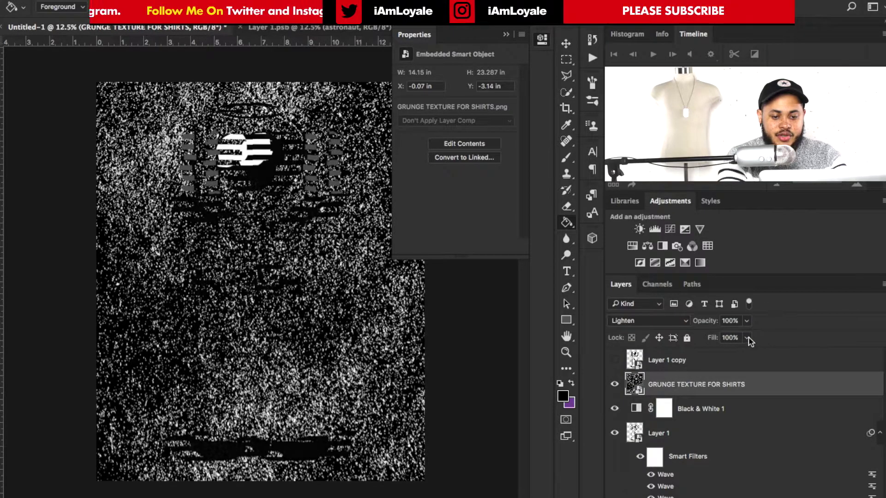
{"action": "left_click_drag", "start_coordinate": [748, 352], "coordinate": [713, 354]}
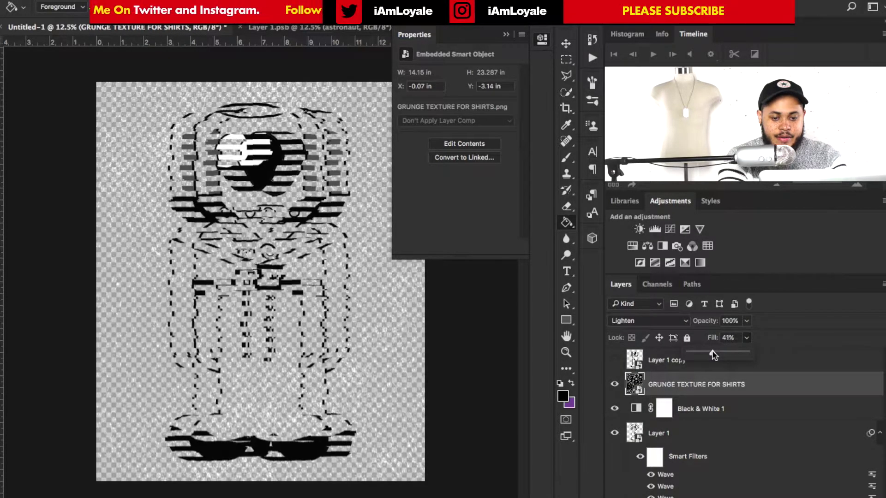
Duplicate the hidden Layer 1 copy and make the lower one, Layer 1 copy, visible.
{"action": "left_click", "coordinate": [721, 365]}
{"action": "key", "text": "ctrl+j"}
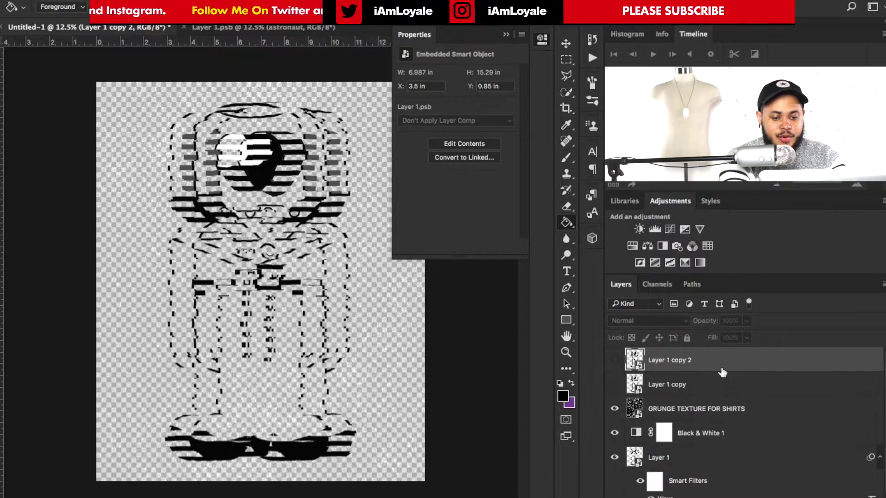
{"action": "left_click", "coordinate": [700, 382]}
{"action": "left_click", "coordinate": [616, 385]}
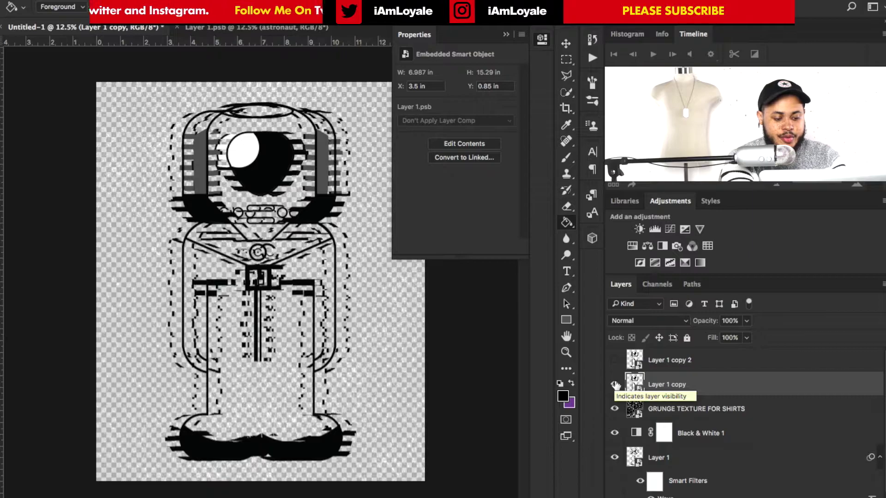
Group Layer 1 copy and name the group "glitch 1".
{"action": "key", "text": "ctrl+g"}
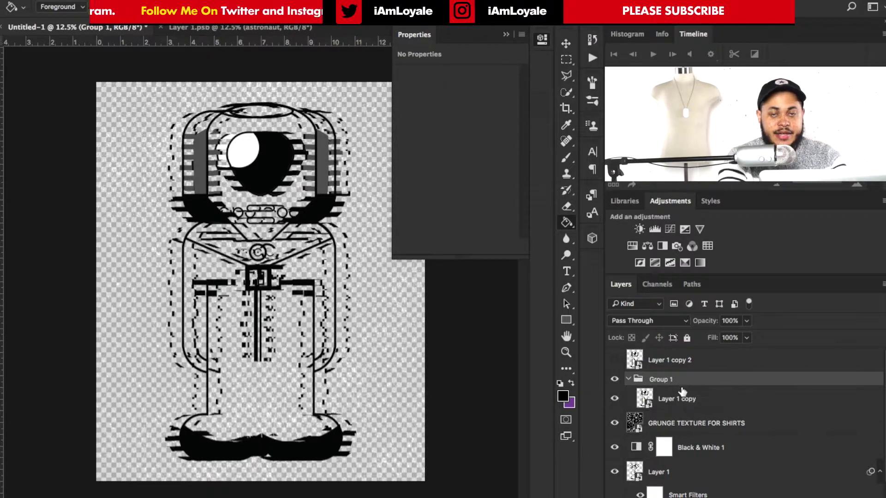
{"action": "double_click", "coordinate": [662, 379]}
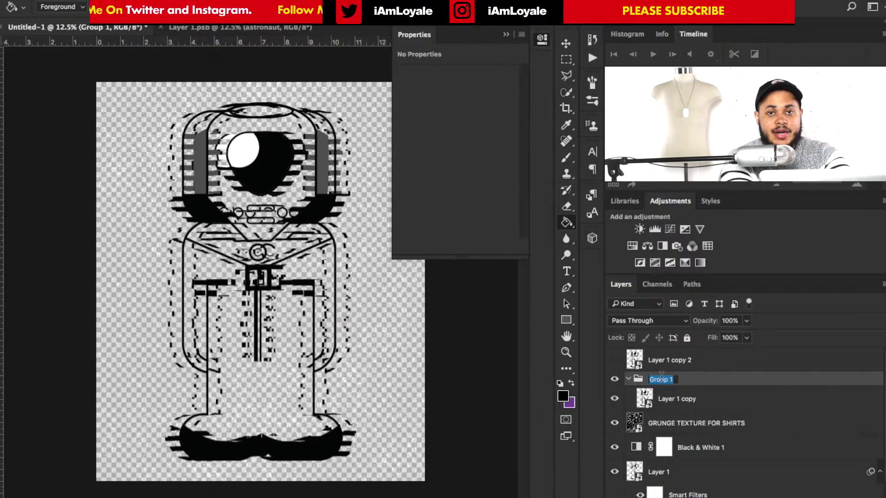
{"action": "type", "text": "glitch 1"}
{"action": "key", "text": "Return"}
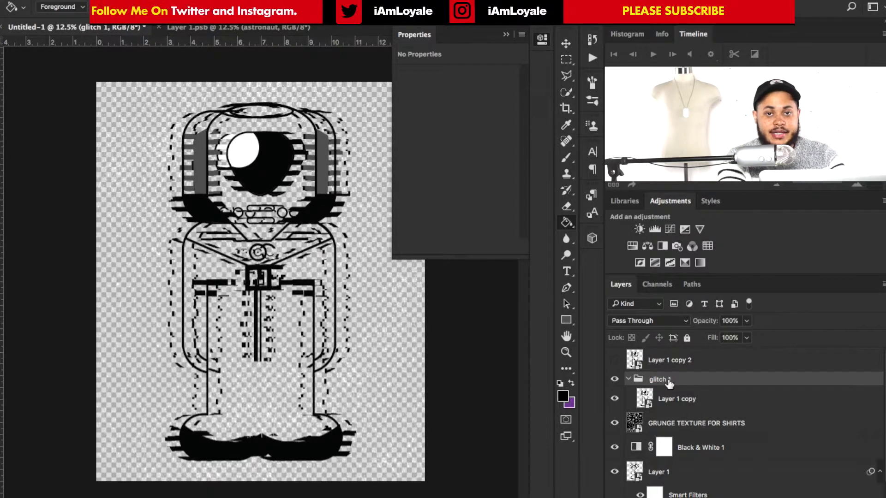
Apply a Filter Gallery Halftone Pattern effect to Layer 1 copy, hiding the Watercolor effect.
{"action": "left_click", "coordinate": [677, 399]}
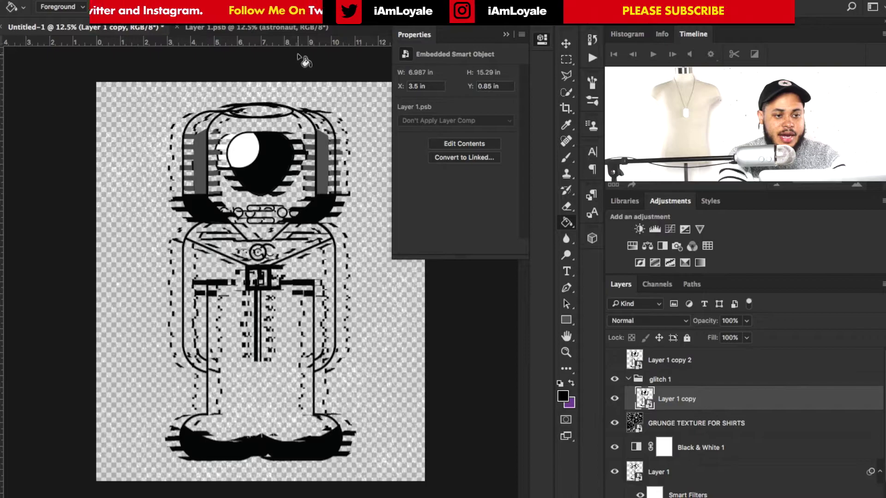
{"action": "left_click", "coordinate": [299, 1]}
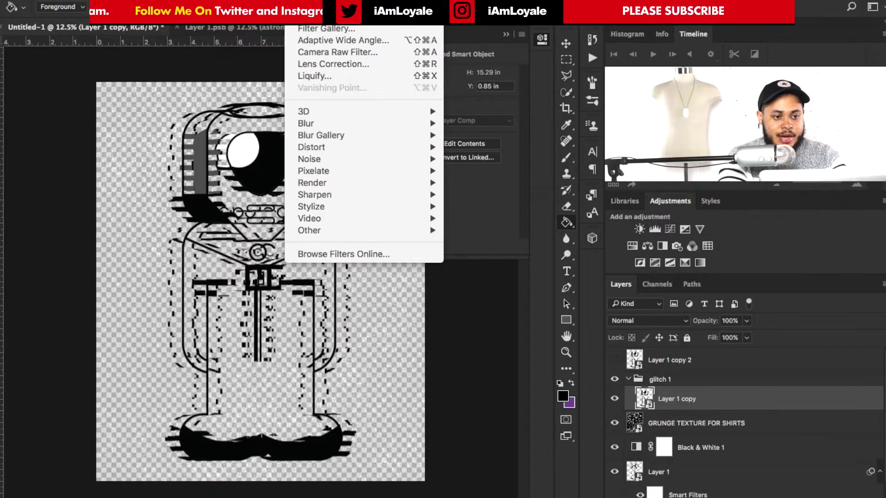
{"action": "left_click", "coordinate": [324, 29]}
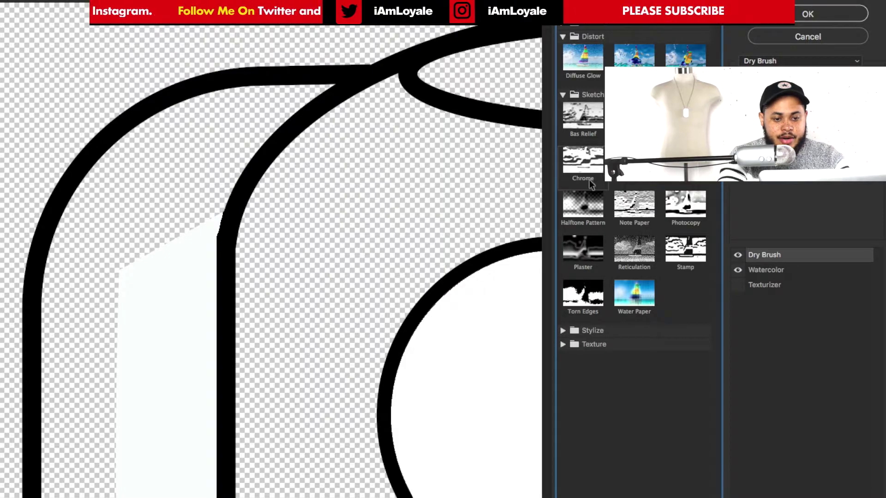
{"action": "left_click", "coordinate": [584, 222]}
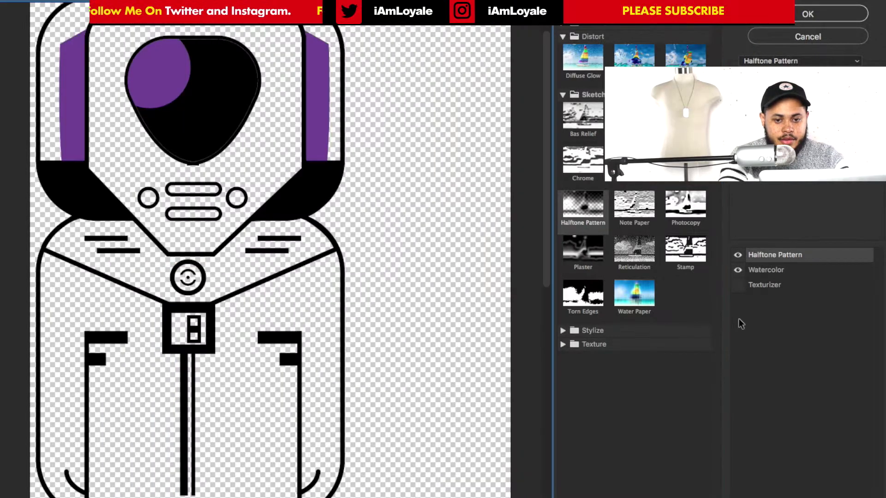
{"action": "left_click", "coordinate": [738, 270]}
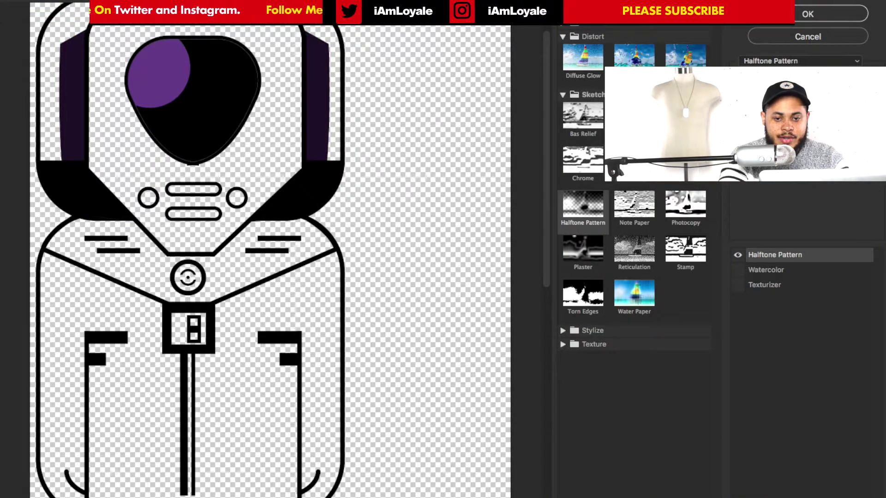
{"action": "key", "text": "Return"}
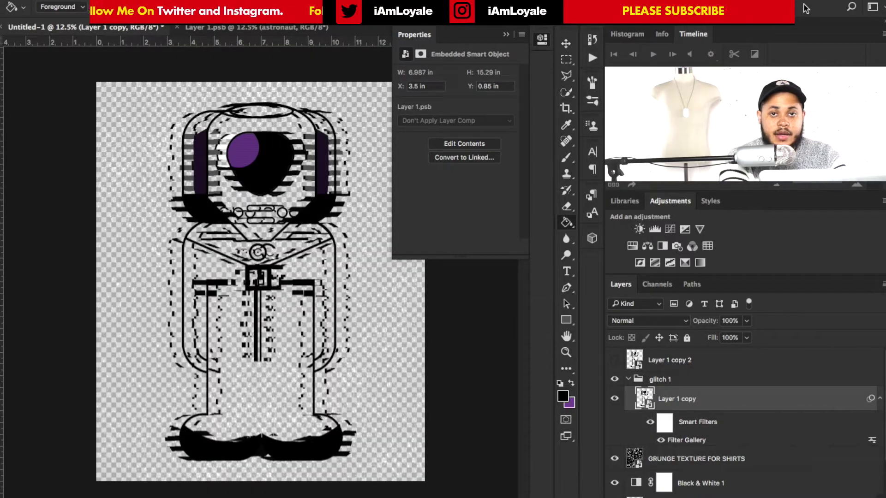
Duplicate Layer 1 copy and set the glitch 1 group's blend mode to Lighten.
{"action": "key", "text": "ctrl+j"}
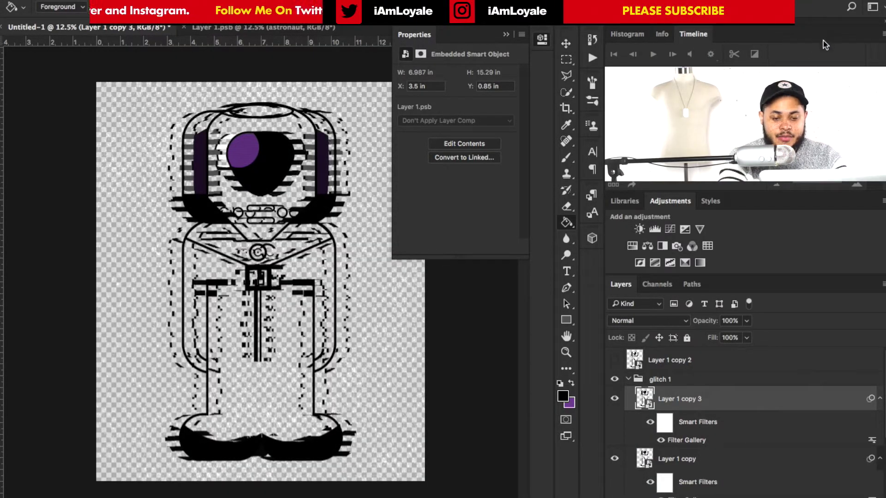
{"action": "left_click", "coordinate": [678, 458]}
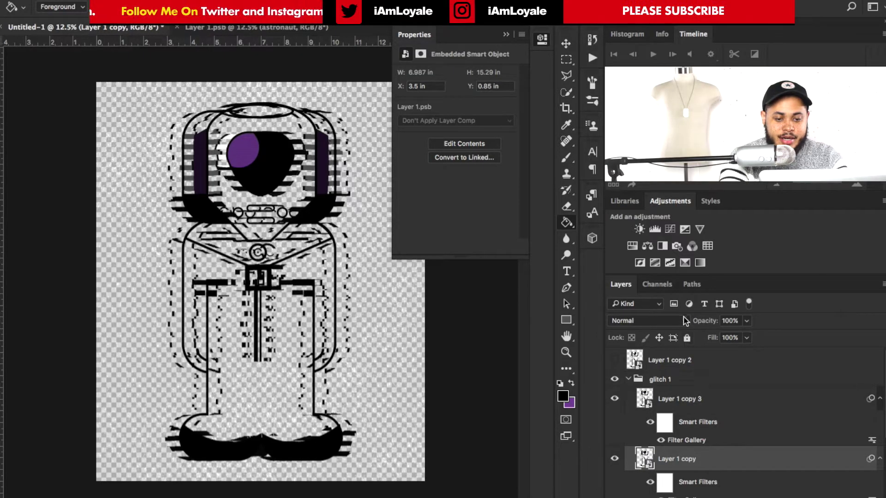
{"action": "left_click", "coordinate": [681, 322]}
{"action": "left_click", "coordinate": [672, 325]}
{"action": "left_click", "coordinate": [682, 383]}
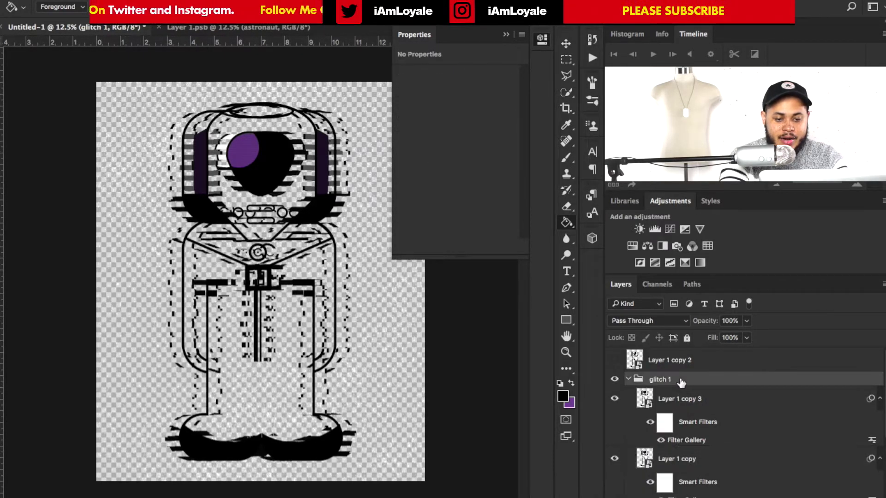
{"action": "left_click", "coordinate": [682, 322]}
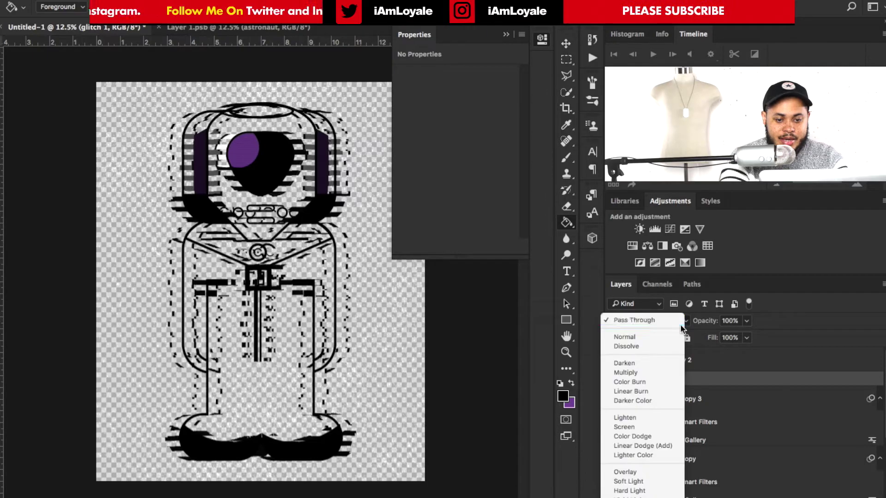
{"action": "left_click", "coordinate": [683, 322]}
Start a Wave distortion on Layer 1 copy 3 with a wavelength range of 1 to 999.
{"action": "left_click", "coordinate": [711, 406]}
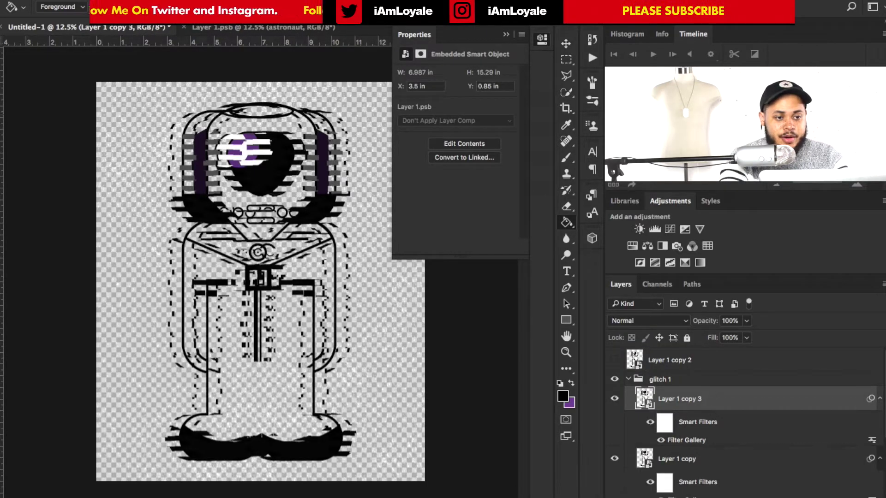
{"action": "left_click", "coordinate": [298, 1]}
{"action": "mouse_move", "coordinate": [308, 148]}
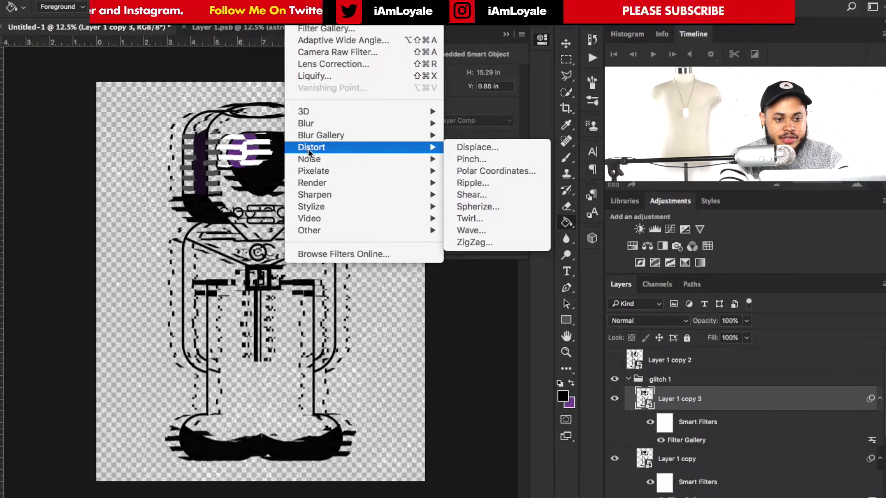
{"action": "left_click", "coordinate": [479, 230]}
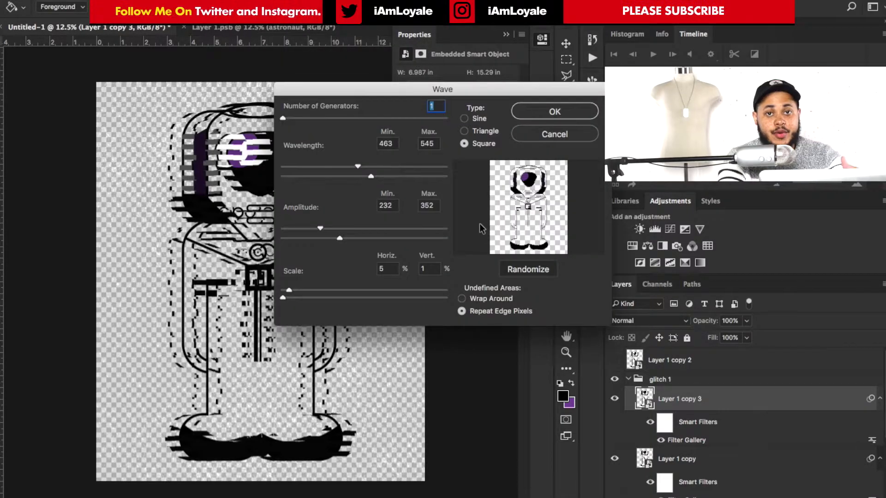
{"action": "left_click_drag", "start_coordinate": [391, 144], "coordinate": [346, 143]}
{"action": "type", "text": "1"}
{"action": "left_click_drag", "start_coordinate": [438, 145], "coordinate": [419, 143]}
{"action": "type", "text": "999"}
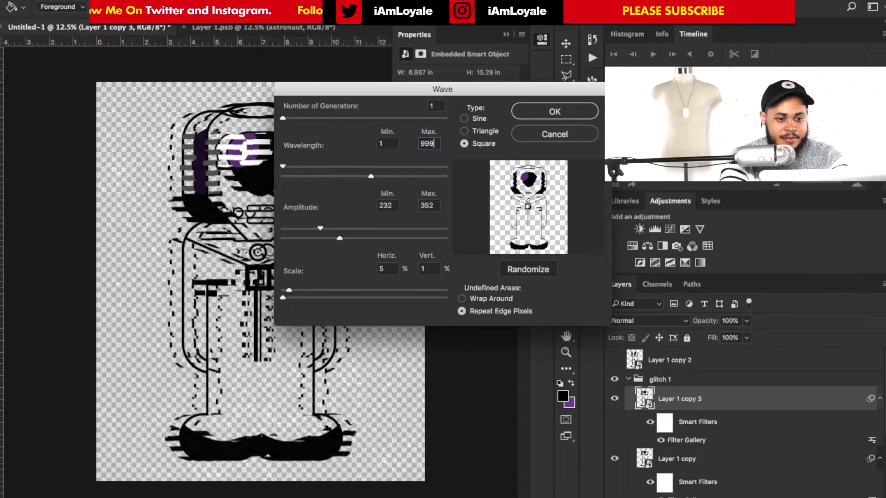
Set the wave amplitude range to 333–820 and the horizontal scale to 25%, and apply the filter.
{"action": "key", "text": "Tab"}
{"action": "type", "text": "333"}
{"action": "key", "text": "Tab"}
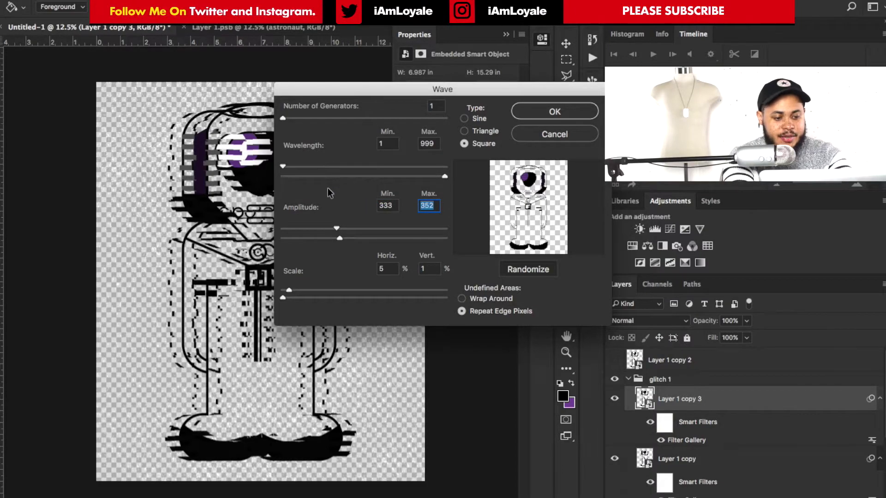
{"action": "type", "text": "820"}
{"action": "key", "text": "Tab"}
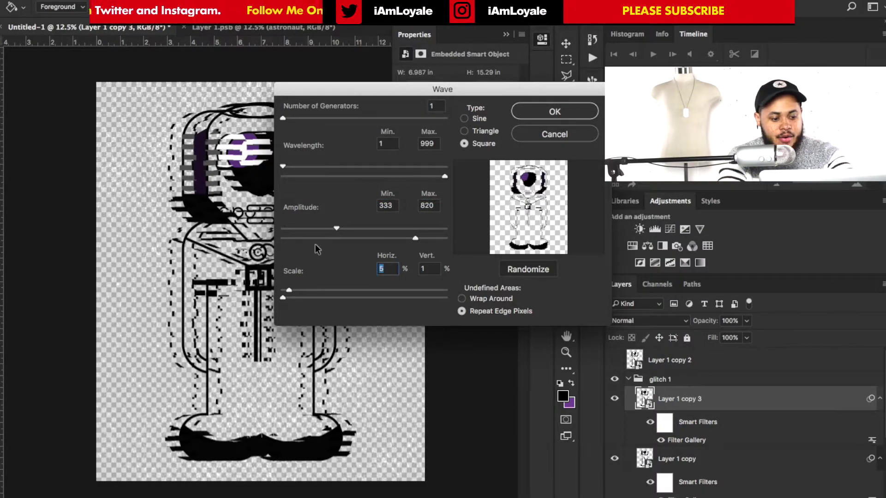
{"action": "type", "text": "25"}
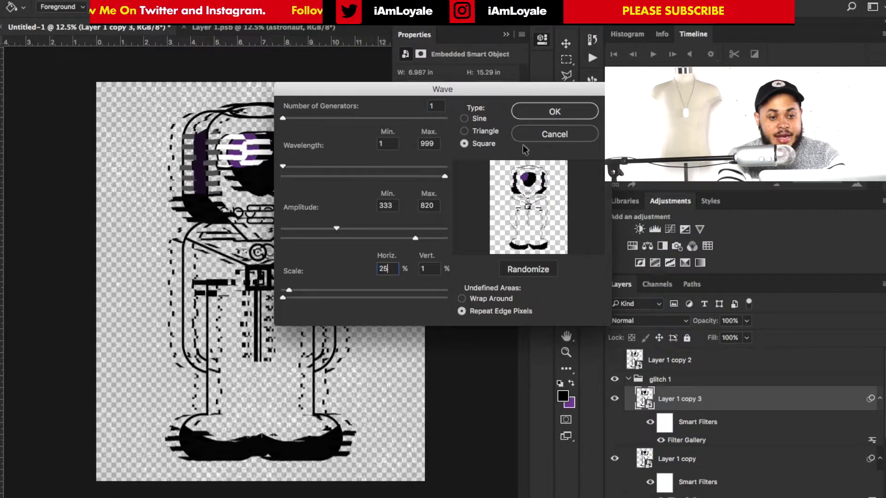
{"action": "left_click", "coordinate": [556, 111]}
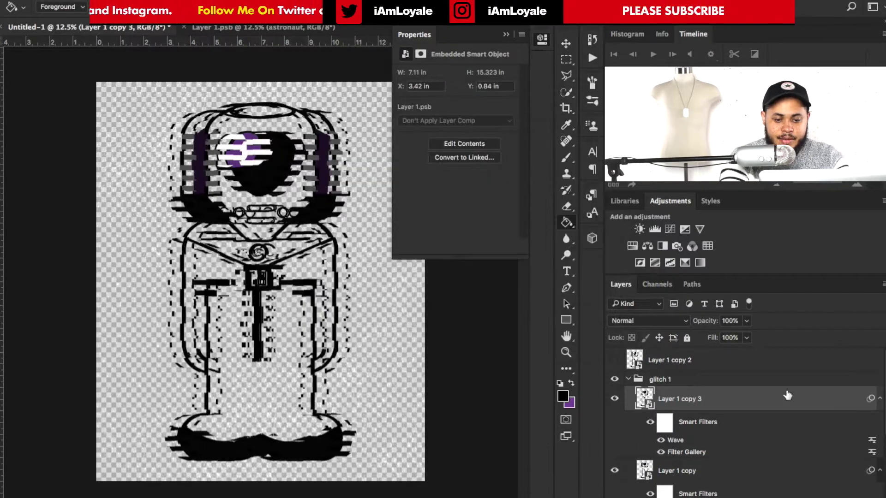
Add a yellow-orange Color Overlay to Layer 1 copy 3 and shift its artwork slightly to the right.
{"action": "double_click", "coordinate": [805, 399]}
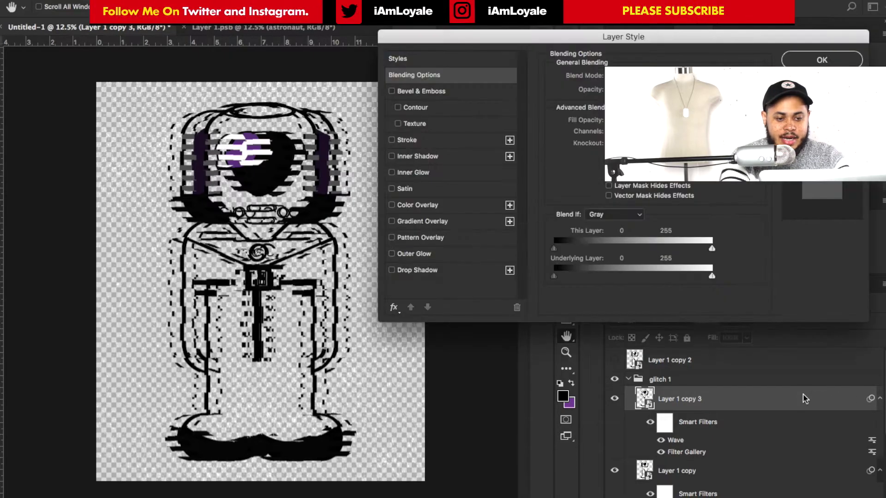
{"action": "left_click", "coordinate": [397, 208]}
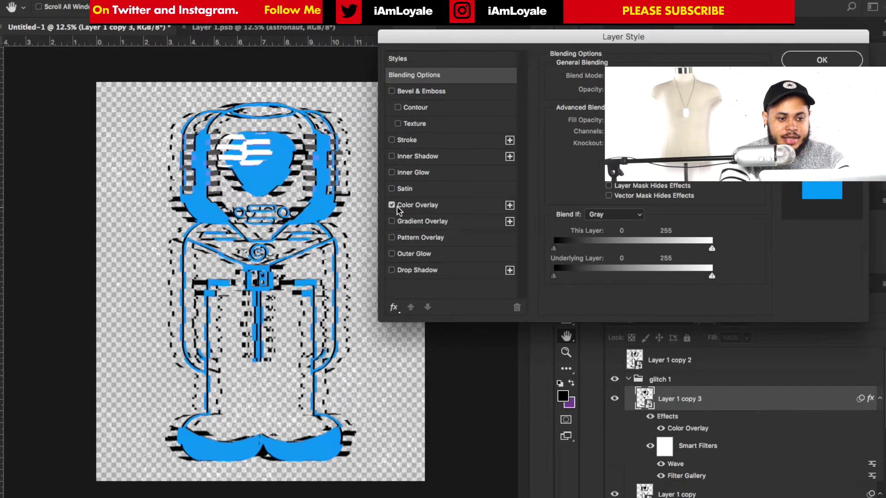
{"action": "left_click", "coordinate": [430, 206]}
{"action": "left_click", "coordinate": [675, 77]}
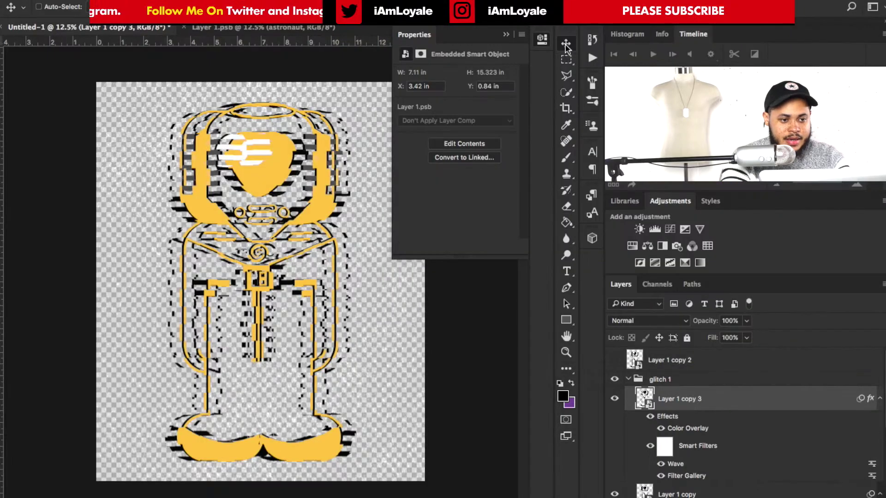
{"action": "left_click_drag", "start_coordinate": [277, 159], "coordinate": [302, 157]}
Duplicate the collapsed glitch 1 group and rename the duplicate "glitch 2".
{"action": "left_click", "coordinate": [628, 379]}
{"action": "key", "text": "ctrl"}
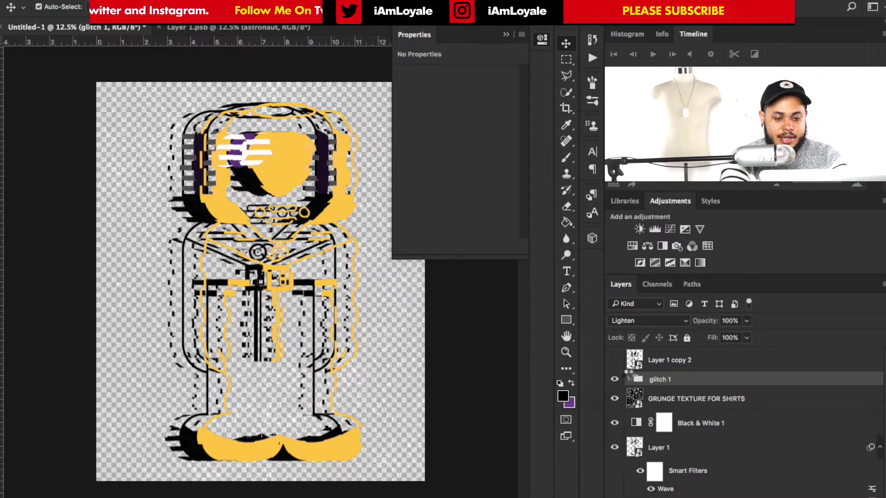
{"action": "key", "text": "ctrl+j"}
{"action": "double_click", "coordinate": [667, 379]}
{"action": "key", "text": "BackSpace"}
{"action": "key", "text": "BackSpace"}
{"action": "key", "text": "BackSpace"}
{"action": "key", "text": "BackSpace"}
{"action": "key", "text": "BackSpace"}
{"action": "key", "text": "BackSpace"}
{"action": "type", "text": "2"}
{"action": "key", "text": "Return"}
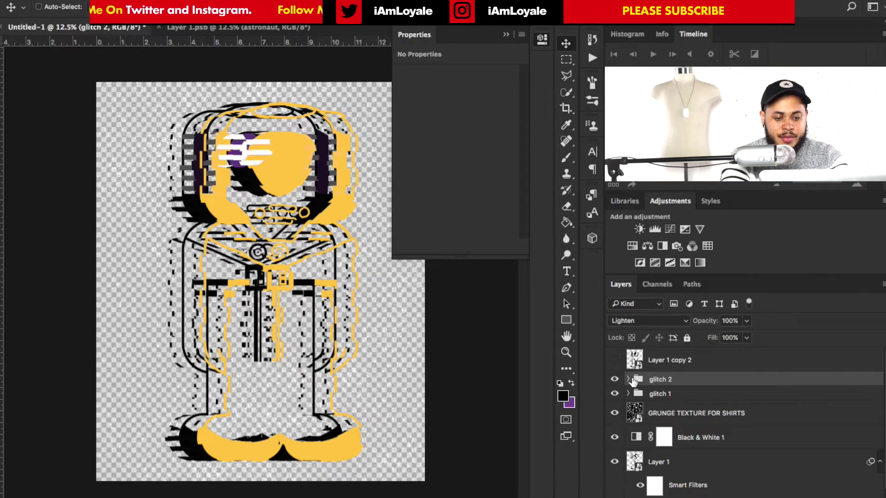
Change the Color Overlay of glitch 2's Change color blend layer to red and move the layer left to about X 2.56 in.
{"action": "left_click", "coordinate": [629, 380]}
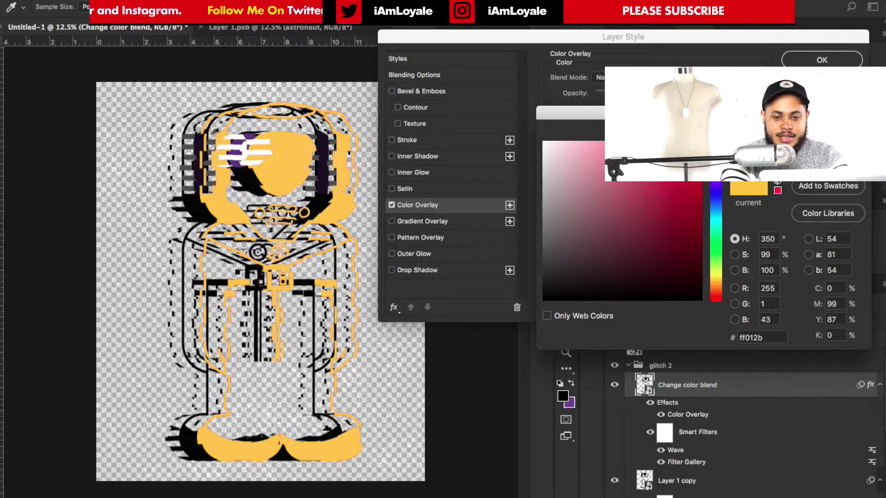
{"action": "key", "text": "Return"}
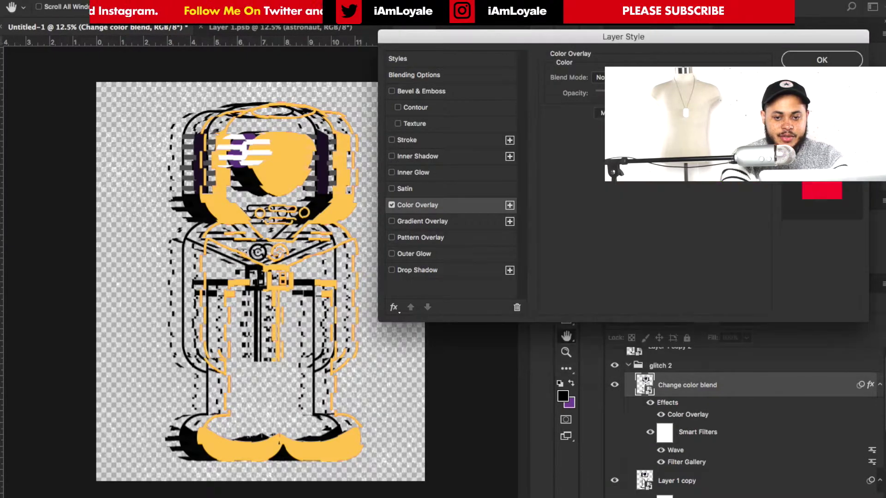
{"action": "left_click", "coordinate": [817, 60]}
{"action": "key", "text": "v"}
{"action": "left_click_drag", "start_coordinate": [315, 173], "coordinate": [273, 170]}
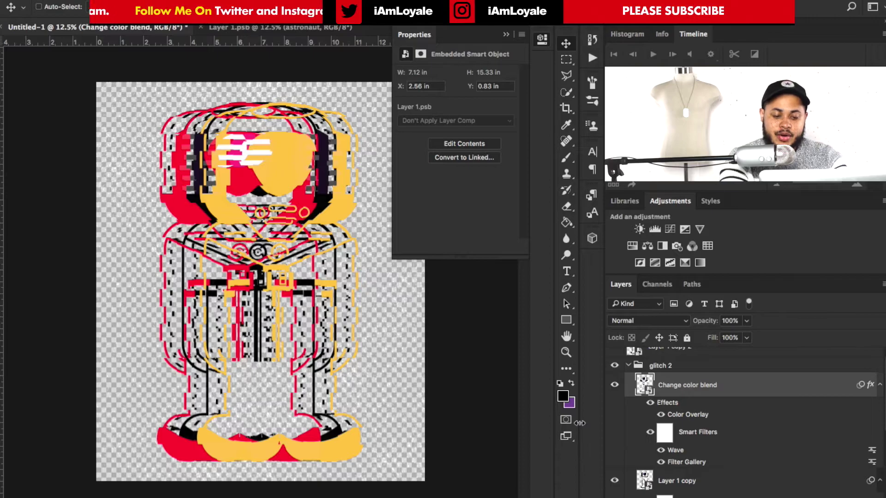
Edit the red layer's Wave filter to wavelength 156–630, amplitude 47–270, horizontal scale 1% and vertical scale 17%.
{"action": "double_click", "coordinate": [676, 451]}
{"action": "left_click", "coordinate": [390, 143]}
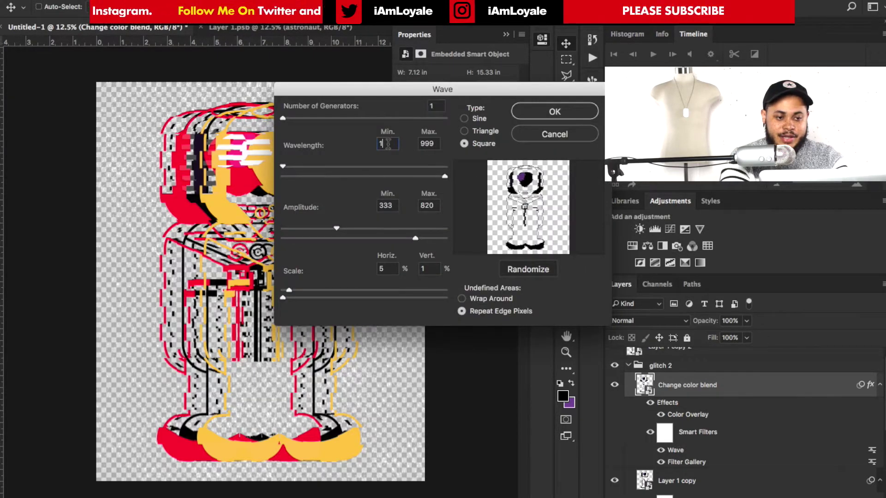
{"action": "type", "text": "156"}
{"action": "key", "text": "Tab"}
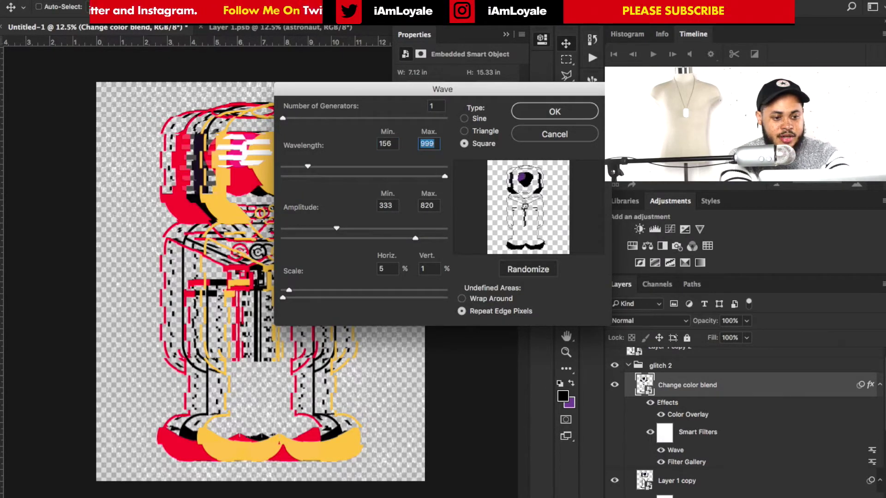
{"action": "type", "text": "630"}
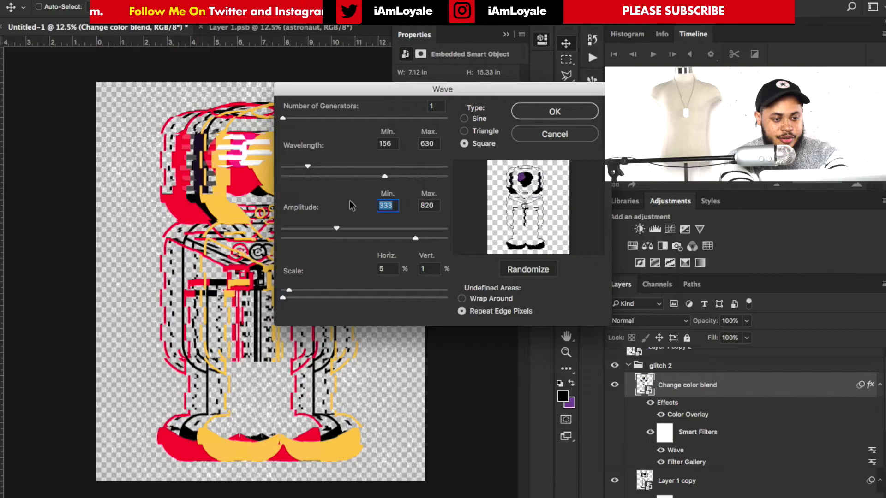
{"action": "type", "text": "47"}
{"action": "key", "text": "Tab"}
{"action": "type", "text": "270"}
{"action": "key", "text": "Tab"}
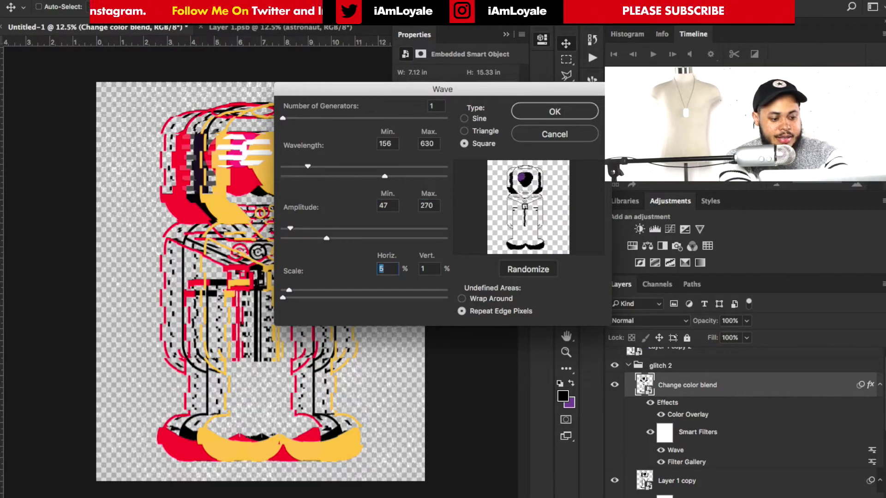
{"action": "key", "text": "Tab"}
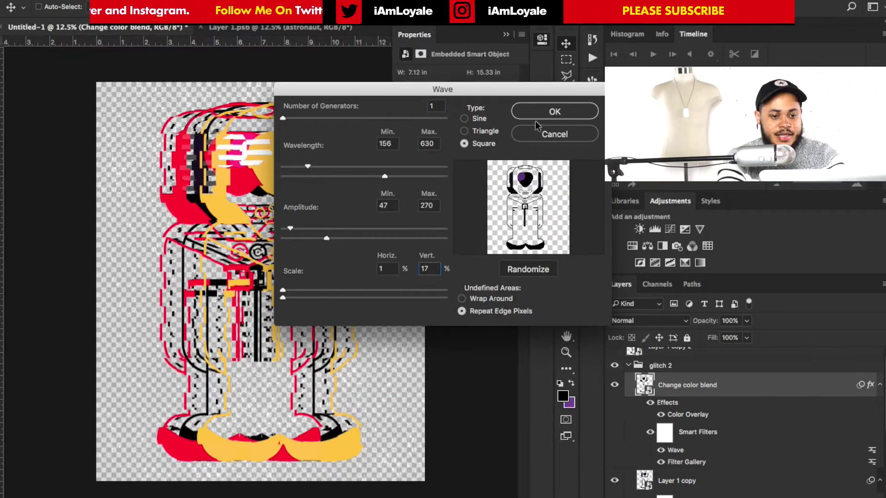
{"action": "left_click", "coordinate": [555, 112]}
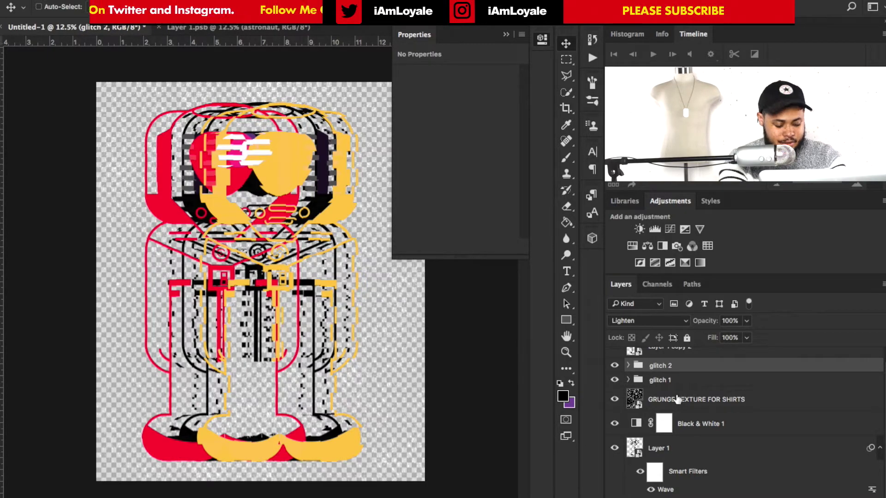
Change the Color Overlay of the Change color blend layer in glitch 1 to blue, about #017fff.
{"action": "left_click", "coordinate": [628, 380]}
{"action": "left_click", "coordinate": [659, 379]}
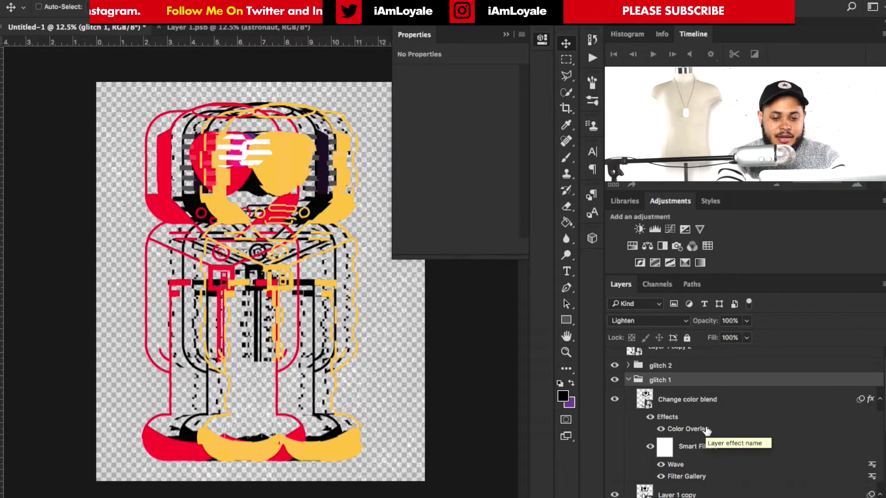
{"action": "double_click", "coordinate": [756, 401]}
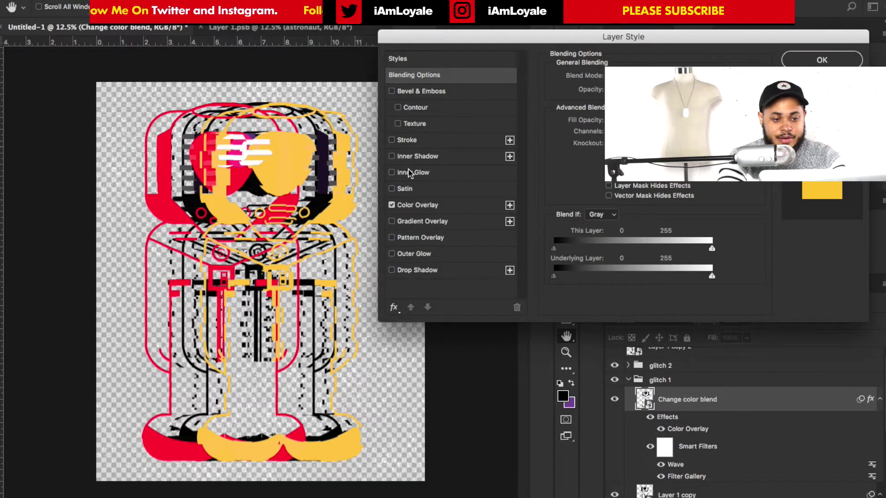
{"action": "left_click", "coordinate": [442, 207]}
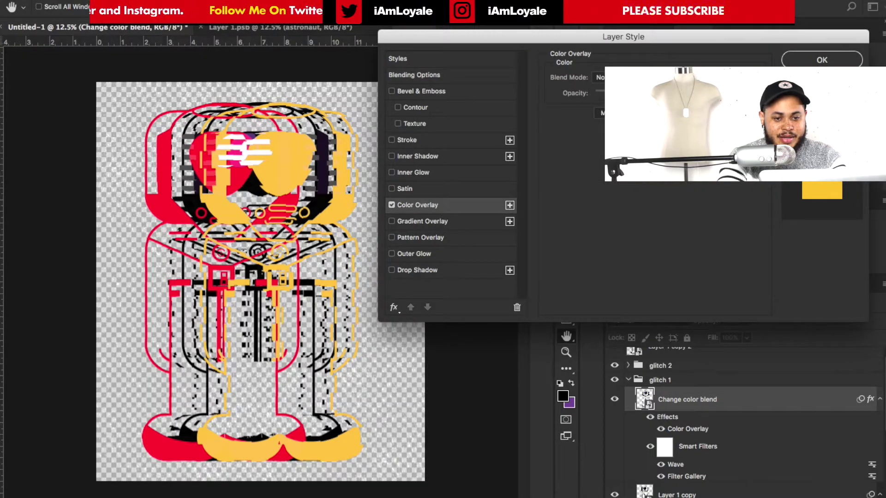
{"action": "left_click", "coordinate": [822, 190]}
{"action": "left_click_drag", "start_coordinate": [716, 253], "coordinate": [717, 208]}
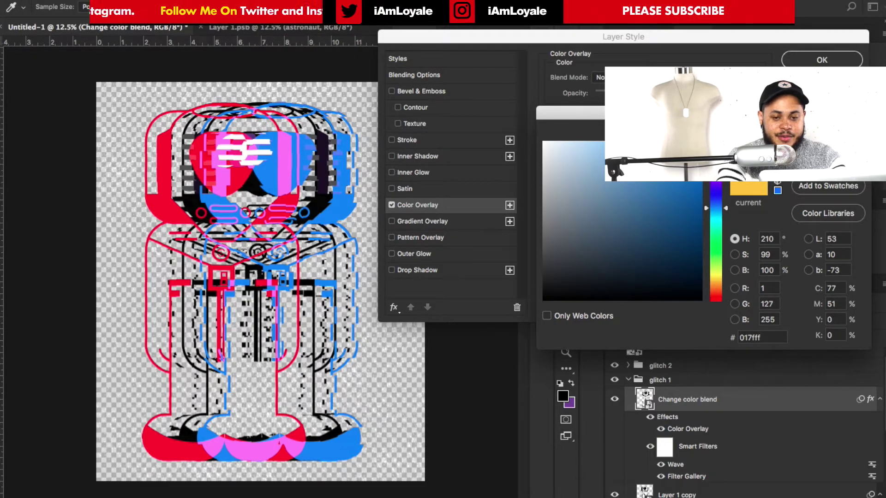
{"action": "key", "text": "Return"}
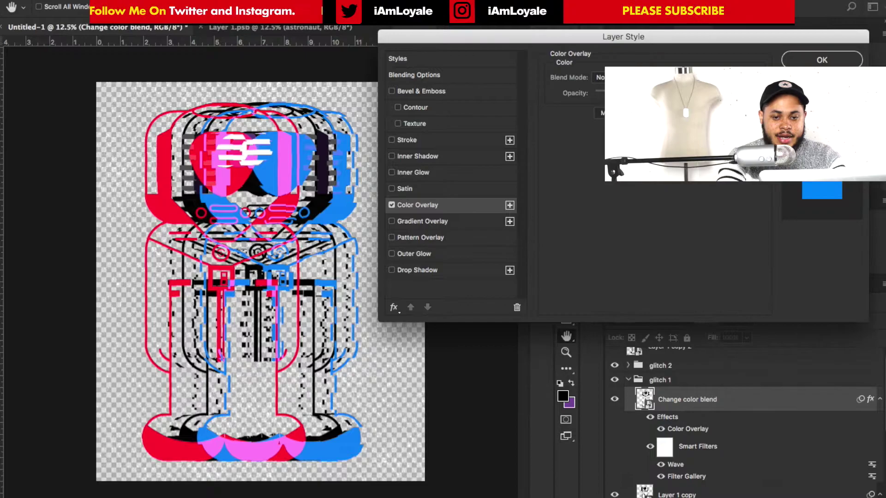
{"action": "left_click", "coordinate": [822, 60]}
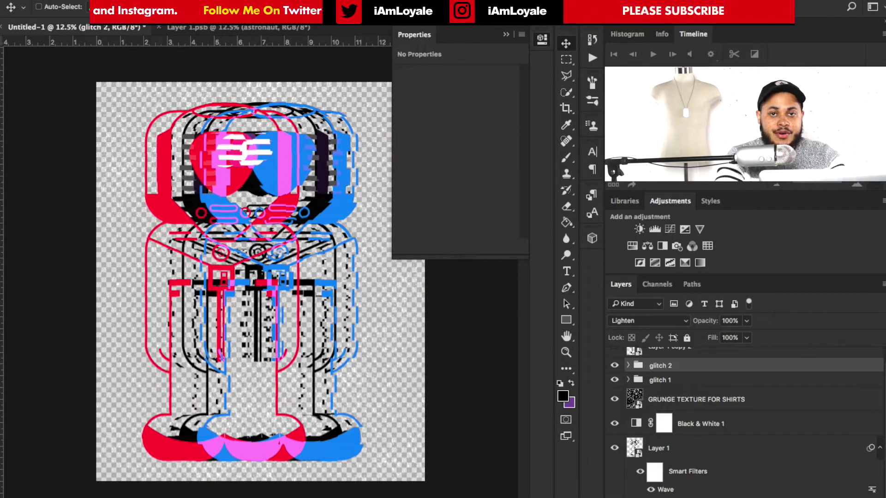
Add a Color Lookup adjustment layer above glitch 2 with the HorrorBlue.3DL LUT and reduce its fill to about 40%.
{"action": "left_click", "coordinate": [796, 497]}
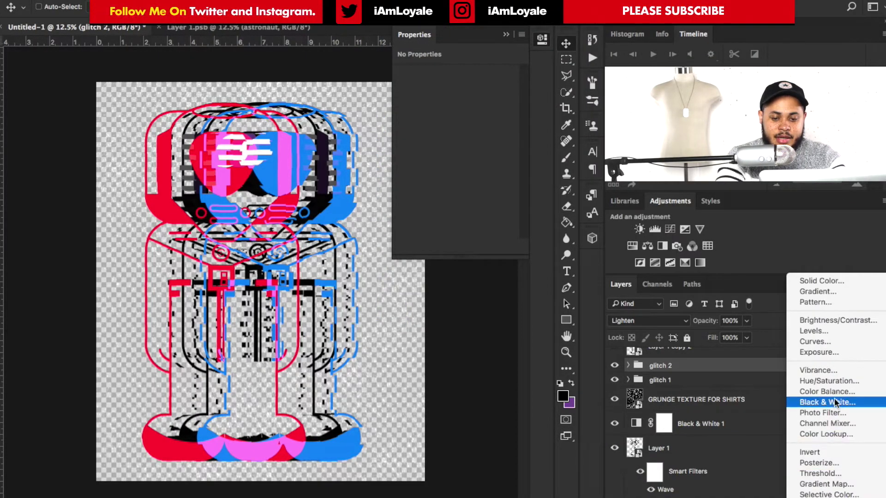
{"action": "left_click", "coordinate": [835, 436]}
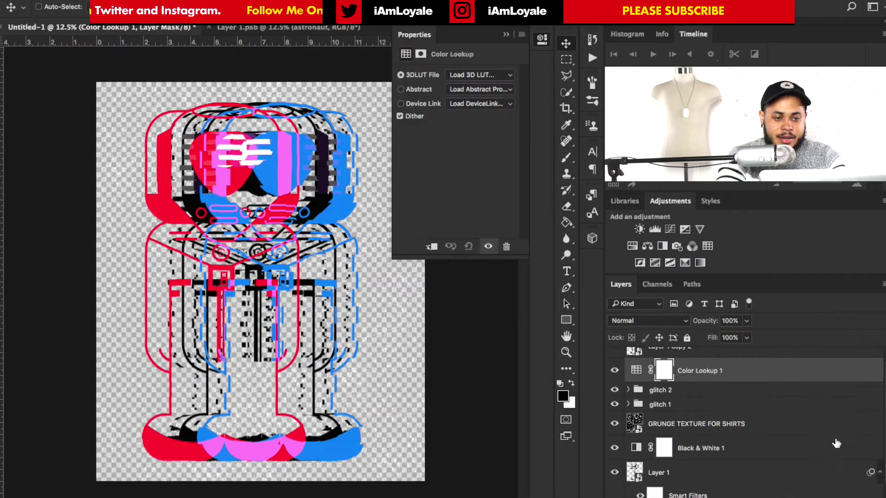
{"action": "left_click", "coordinate": [510, 75]}
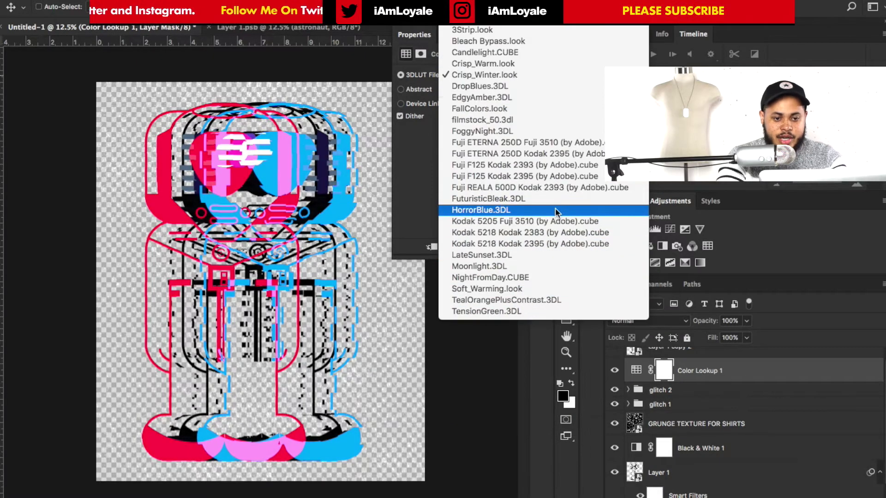
{"action": "left_click", "coordinate": [555, 210]}
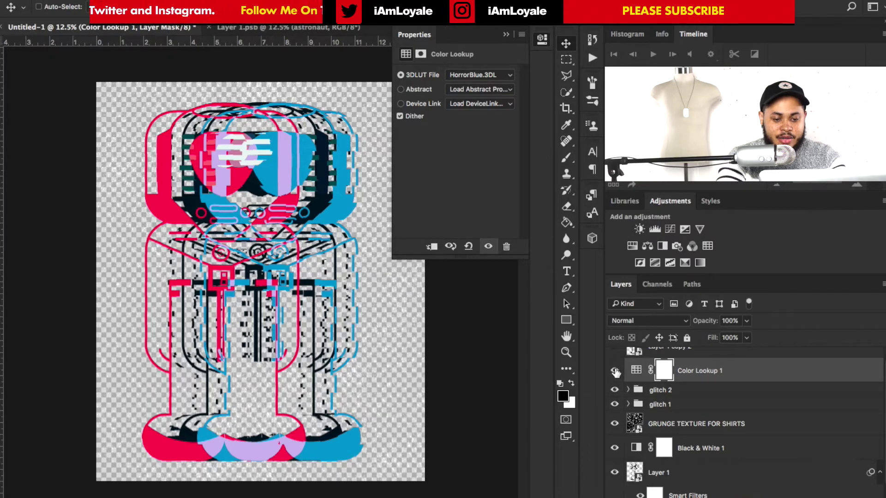
{"action": "left_click", "coordinate": [747, 338]}
{"action": "left_click_drag", "start_coordinate": [716, 353], "coordinate": [711, 355]}
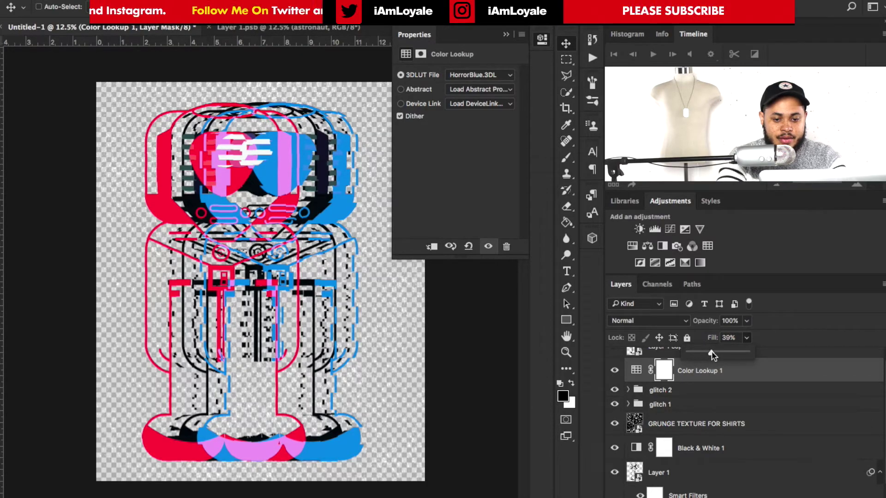
Duplicate the grunge texture above the glitch 2 group and clip the copy and Color Lookup 1 to that group.
{"action": "left_click", "coordinate": [687, 425]}
{"action": "key", "text": "ctrl+j"}
{"action": "left_click_drag", "start_coordinate": [687, 422], "coordinate": [769, 390]}
{"action": "right_click", "coordinate": [776, 396]}
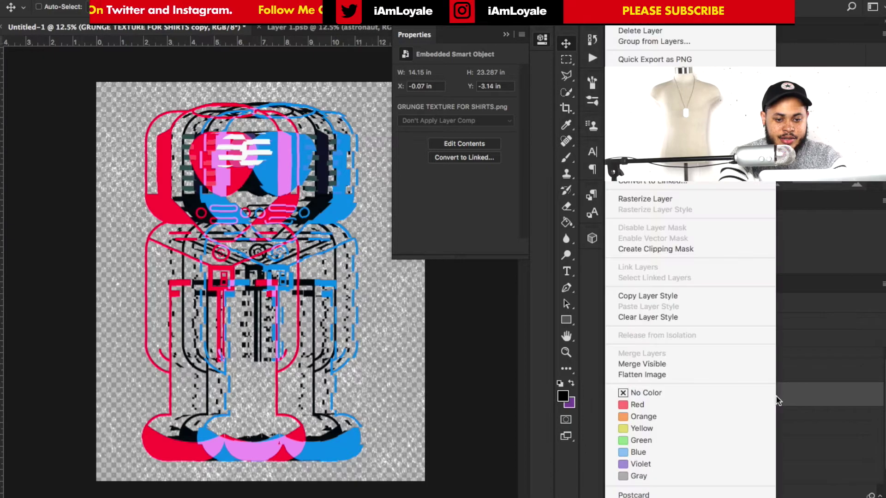
{"action": "left_click", "coordinate": [709, 251]}
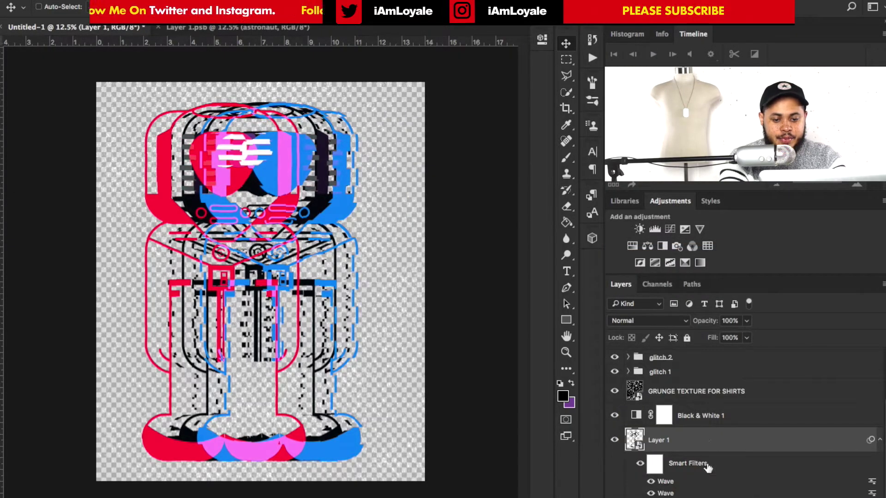
Group all layers from Layer 1 up to Color Lookup 1 and name the group "Glitch Effect".
{"action": "scroll", "coordinate": [708, 468], "scroll_direction": "up", "scroll_amount": 3}
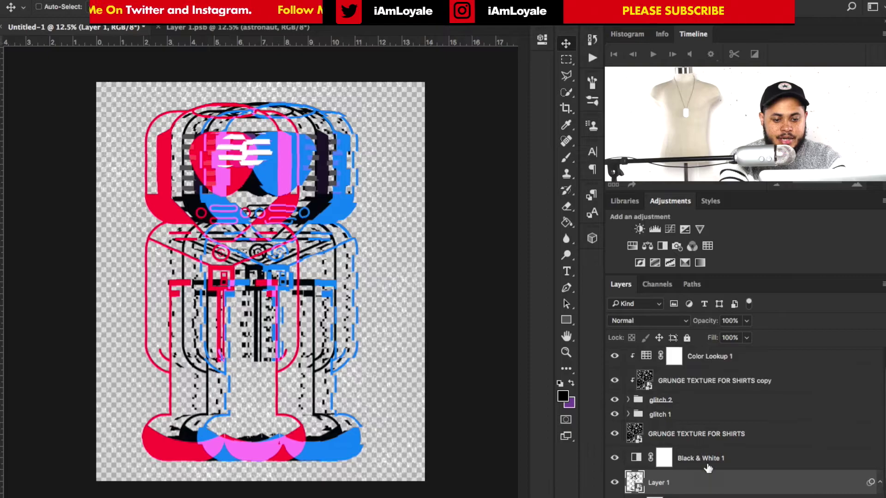
{"action": "scroll", "coordinate": [708, 468], "scroll_direction": "up", "scroll_amount": 1}
{"action": "left_click", "coordinate": [758, 396], "text": "shift"}
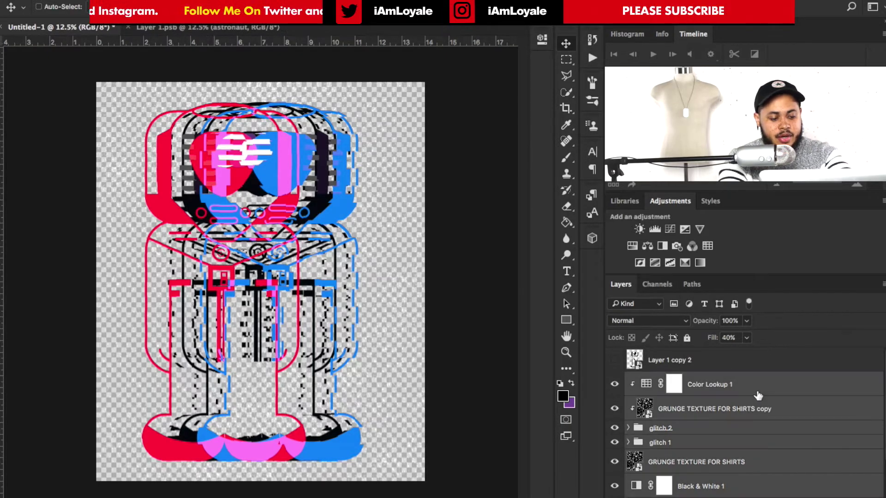
{"action": "key", "text": "super+g"}
{"action": "double_click", "coordinate": [657, 379]}
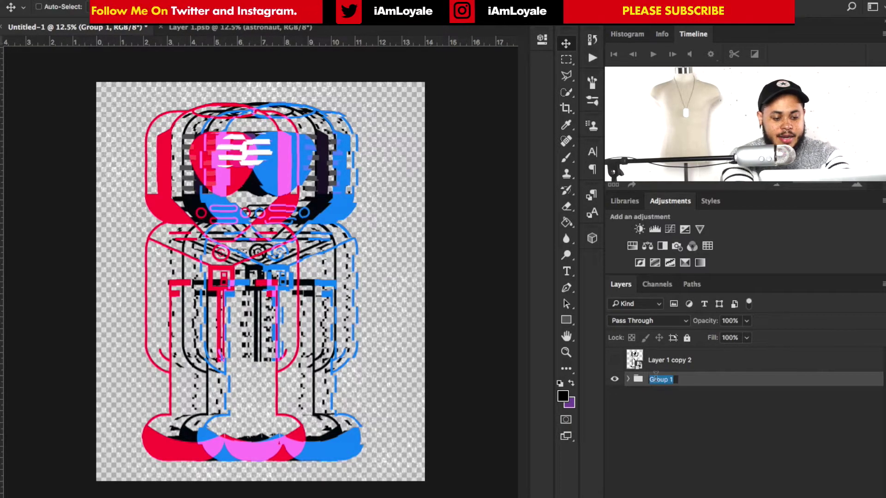
{"action": "type", "text": "Glitch Effect"}
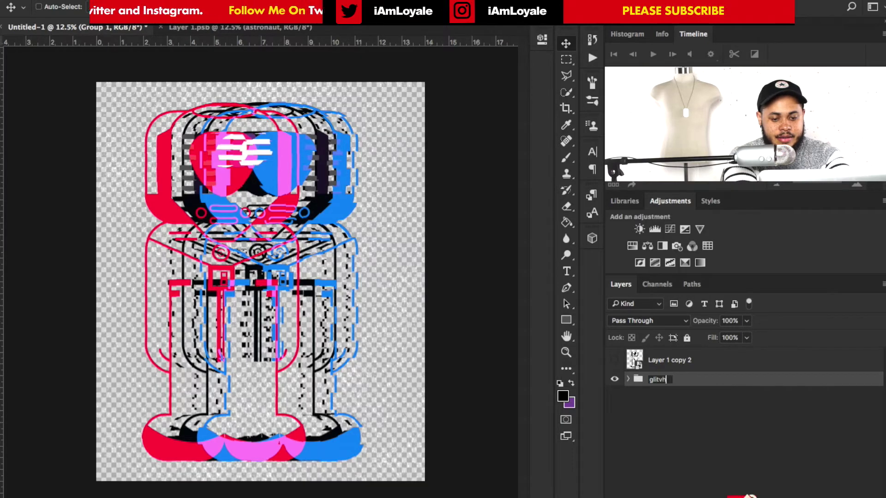
{"action": "key", "text": "Return"}
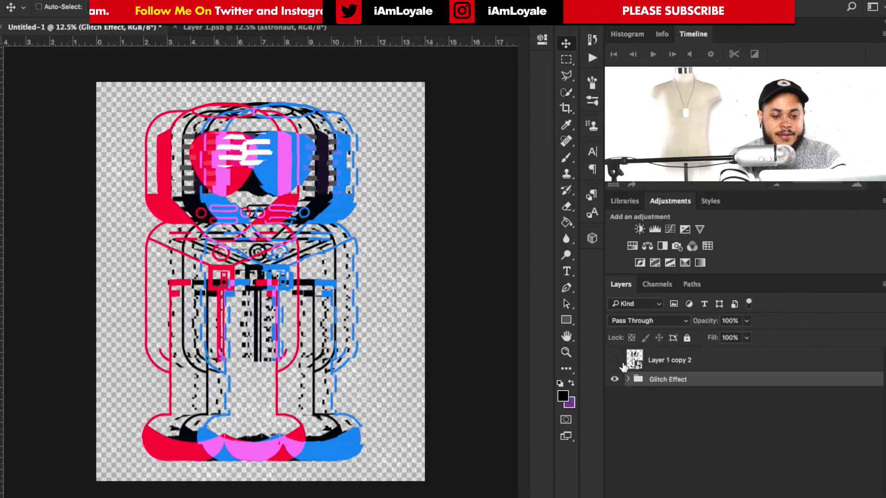
Make Layer 1 copy 2 visible, duplicate it, and hide the original beneath the duplicate.
{"action": "left_click", "coordinate": [699, 367]}
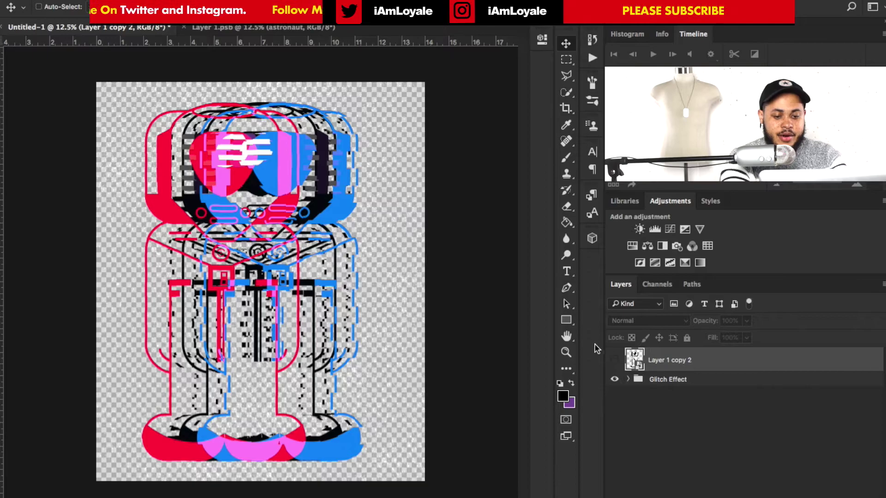
{"action": "left_click", "coordinate": [615, 359]}
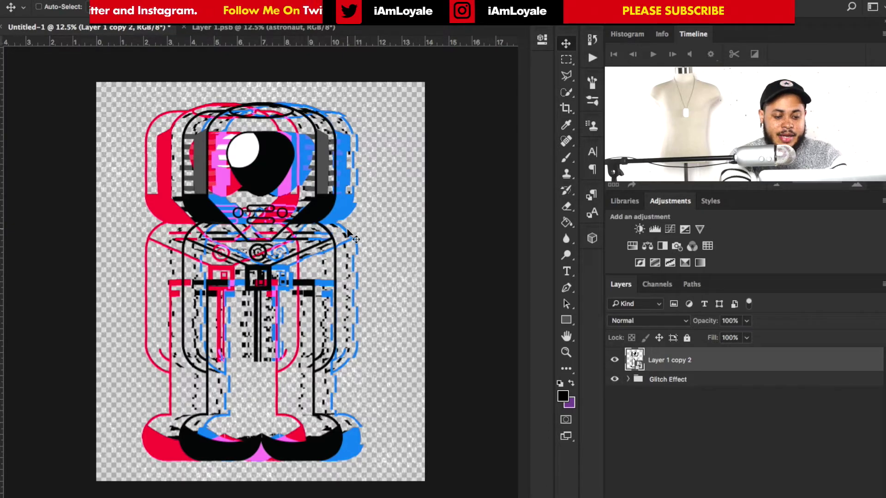
{"action": "key", "text": "super+j"}
{"action": "left_click", "coordinate": [614, 384]}
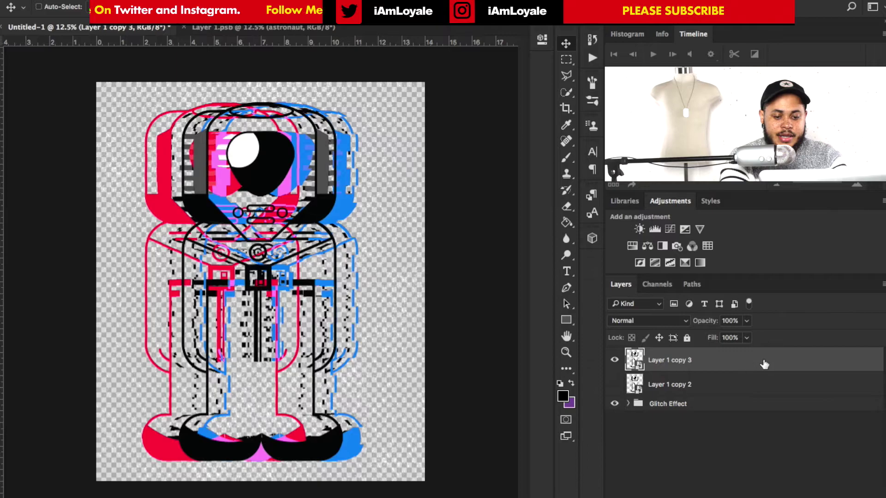
Rename the duplicated astronaut layer "double click for image...".
{"action": "double_click", "coordinate": [700, 360]}
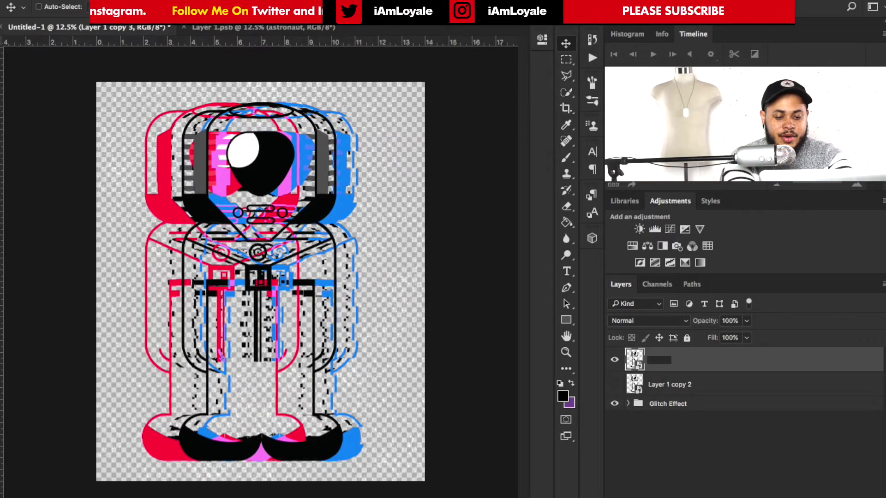
{"action": "type", "text": "double click for image..."}
{"action": "key", "text": "Return"}
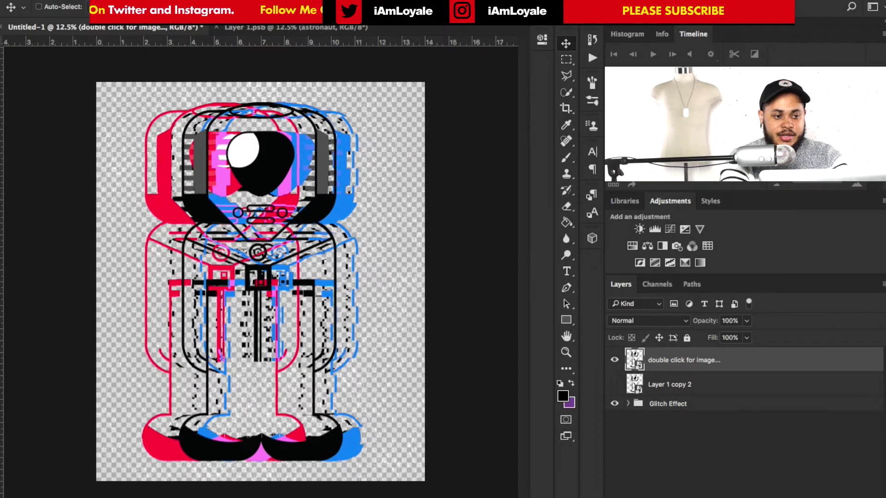
Lower the fill of the "double click for image..." layer to zero and make Layer 1 copy 2 visible.
{"action": "left_click", "coordinate": [267, 28]}
{"action": "left_click", "coordinate": [210, 29]}
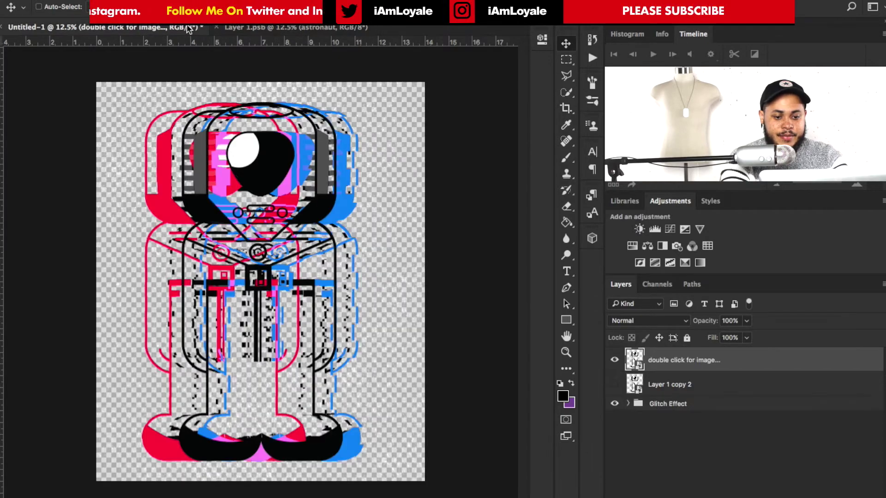
{"action": "left_click", "coordinate": [746, 338]}
{"action": "left_click_drag", "start_coordinate": [746, 354], "coordinate": [689, 353]}
{"action": "left_click", "coordinate": [747, 322]}
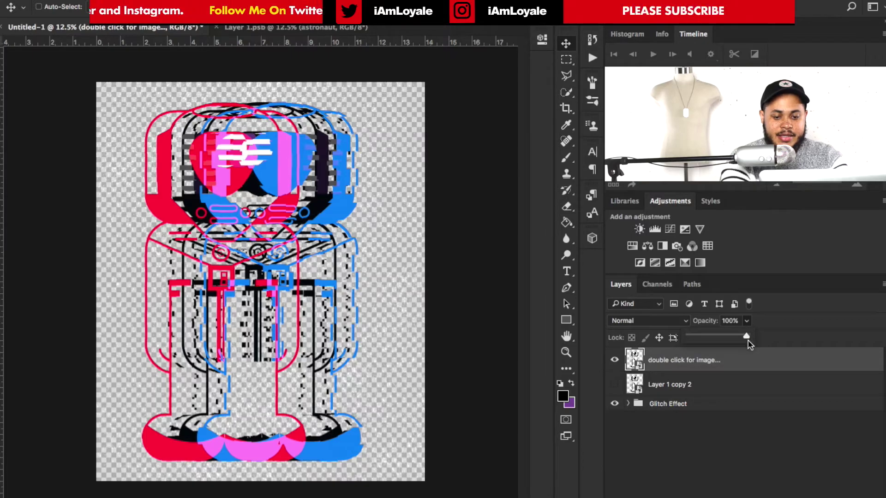
{"action": "left_click", "coordinate": [688, 443]}
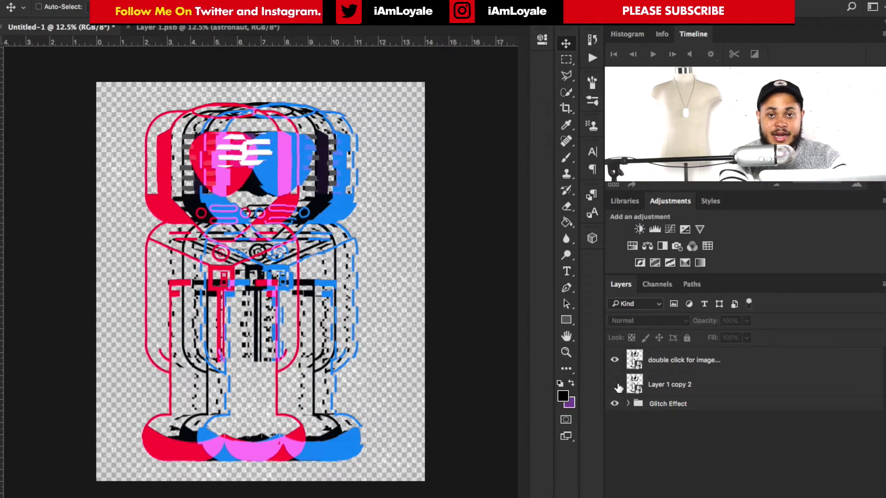
{"action": "left_click", "coordinate": [616, 387]}
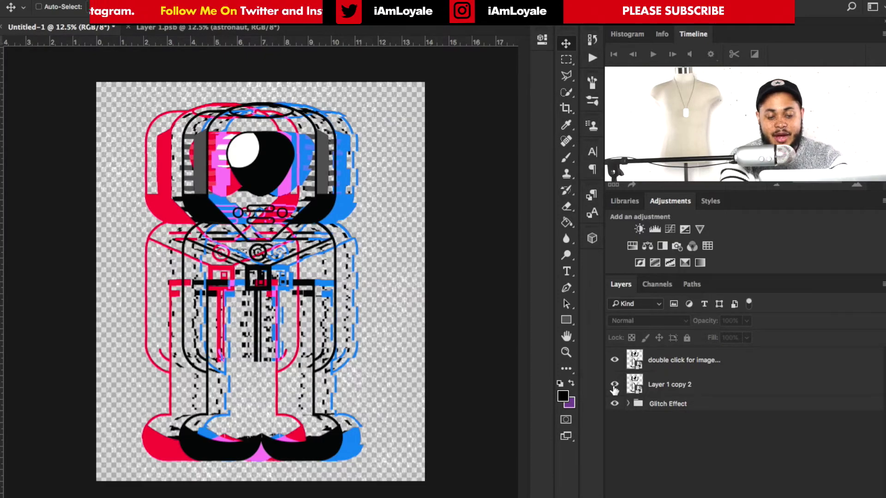
Open the "double click for image..." smart object, replace the astronaut with the colored helmet artwork, and save its contents.
{"action": "double_click", "coordinate": [638, 364]}
{"action": "key", "text": "Return"}
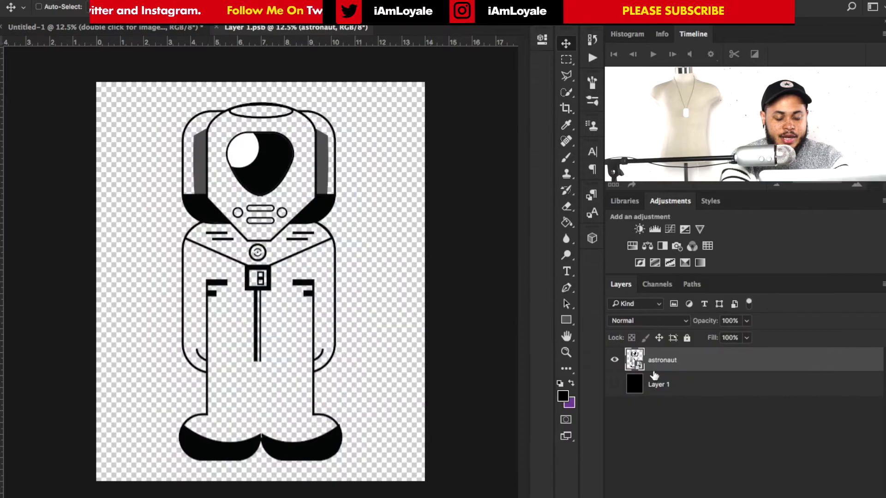
{"action": "left_click", "coordinate": [616, 361]}
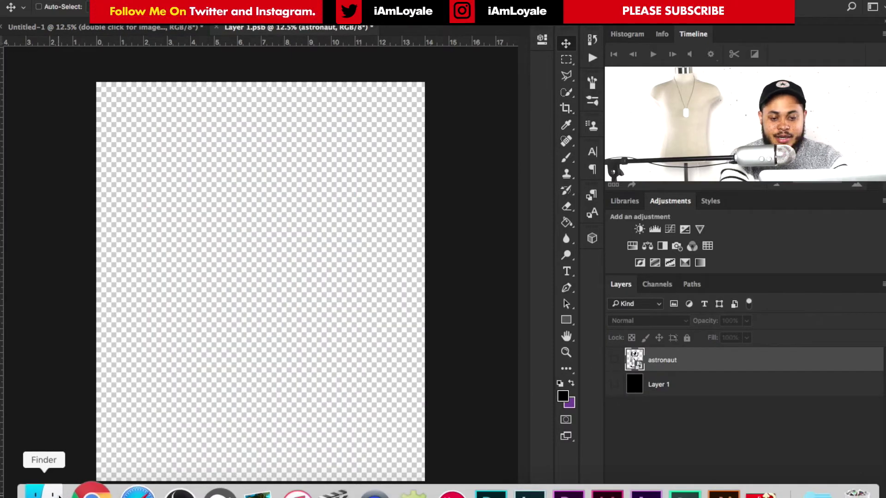
{"action": "left_click", "coordinate": [37, 490]}
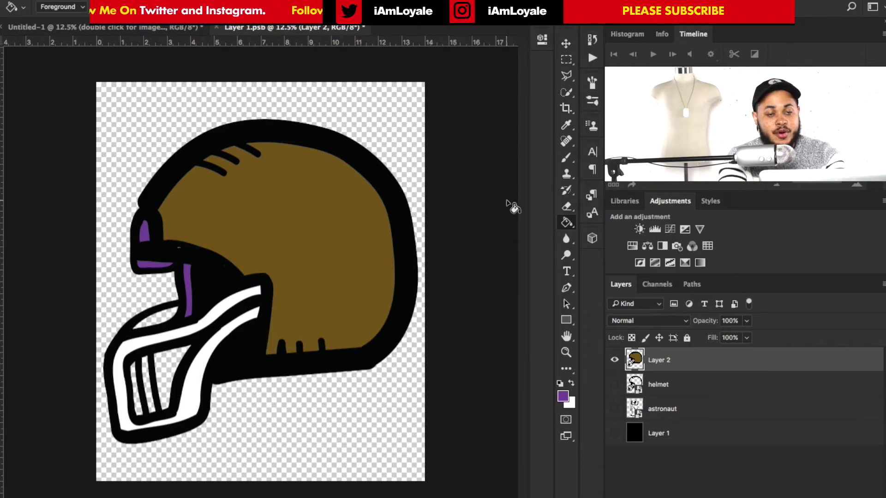
{"action": "key", "text": "ctrl+s"}
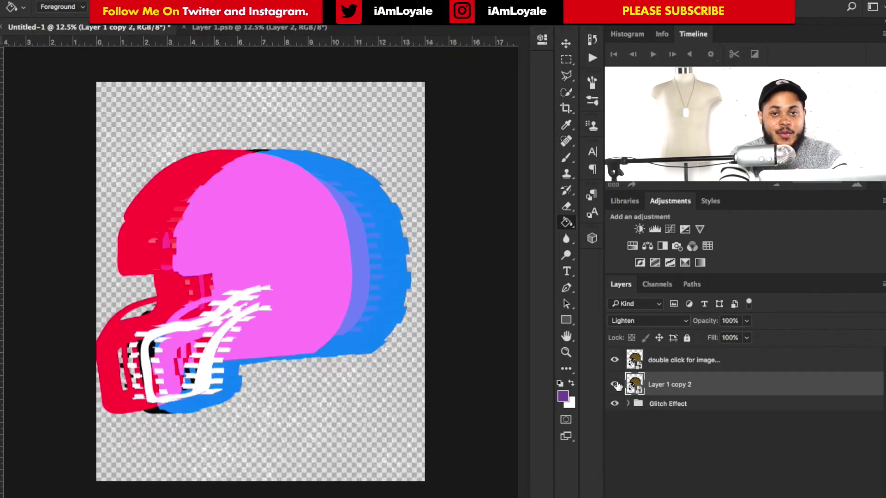